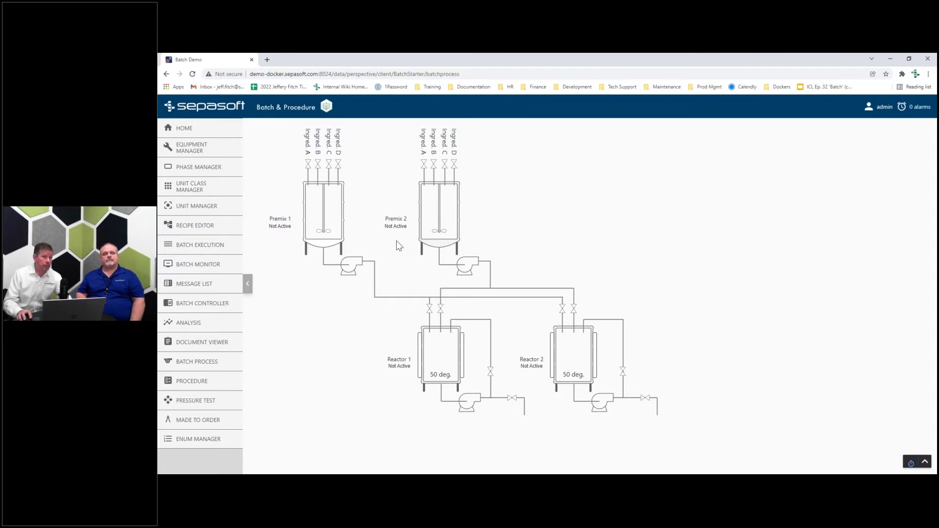
# - Open the Product 1183 recipe from the Recipe Editor in edit mode
pyautogui.click(228, 232)
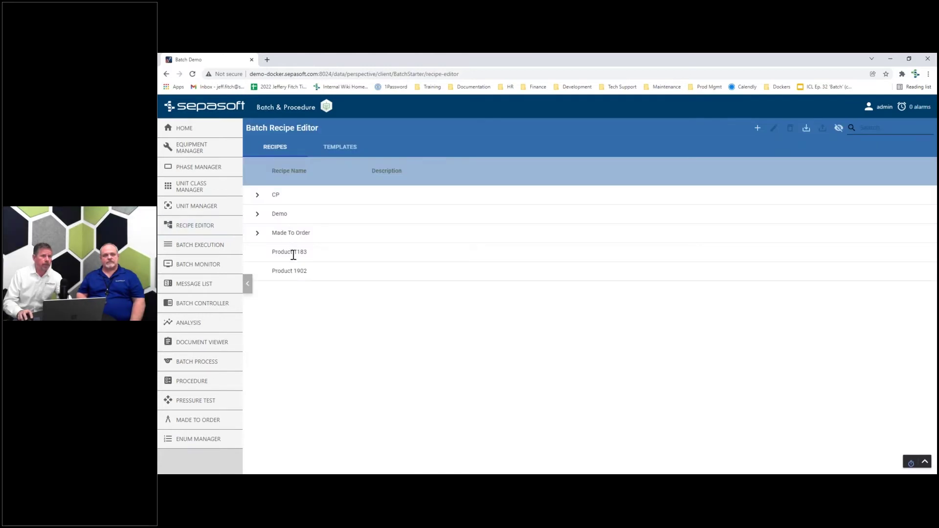
pyautogui.click(293, 253)
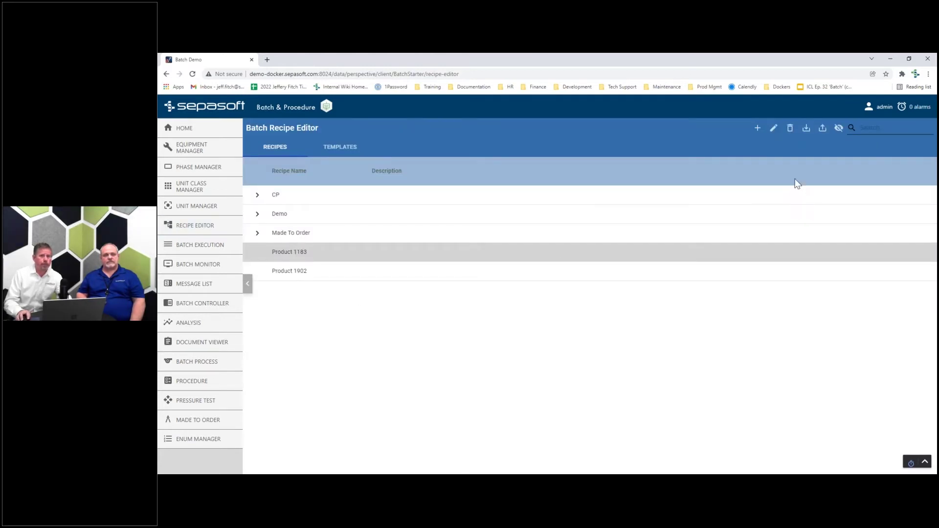
pyautogui.click(773, 128)
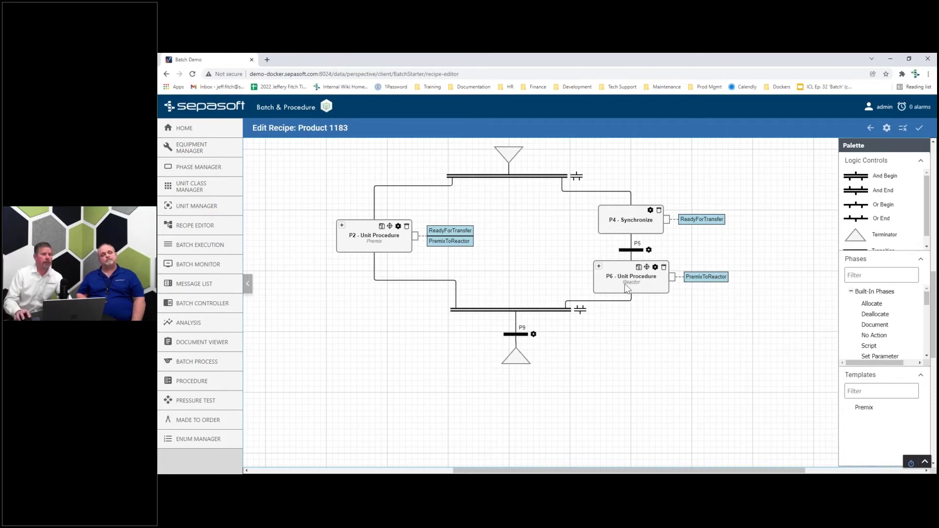
# - Expand P2 Unit Procedure to show Add Ingredient A, C, B, Mix and Synchronize
pyautogui.click(342, 226)
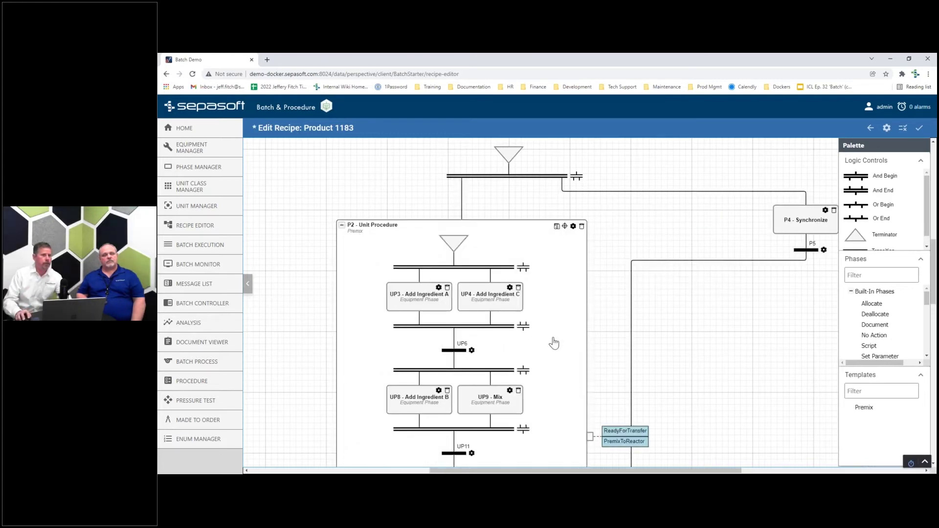
pyautogui.scroll(-2, 591, 351)
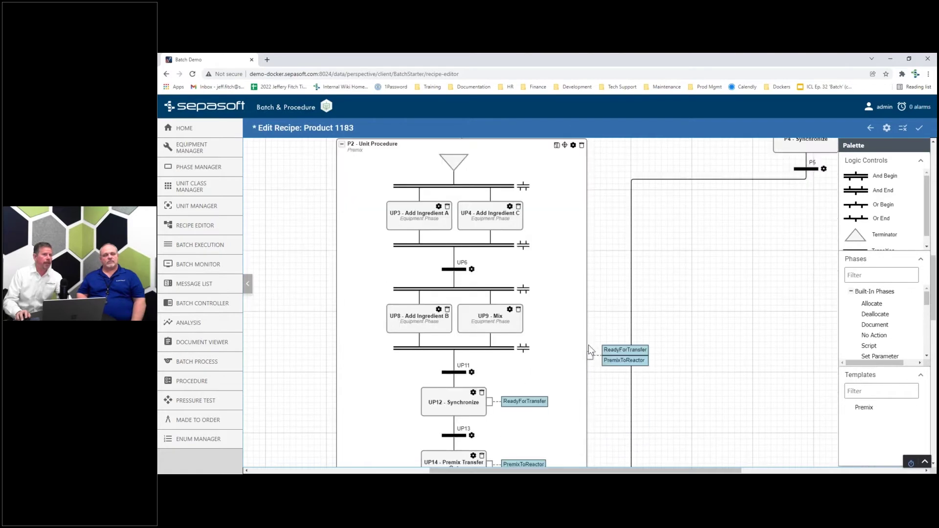
pyautogui.scroll(1, 584, 348)
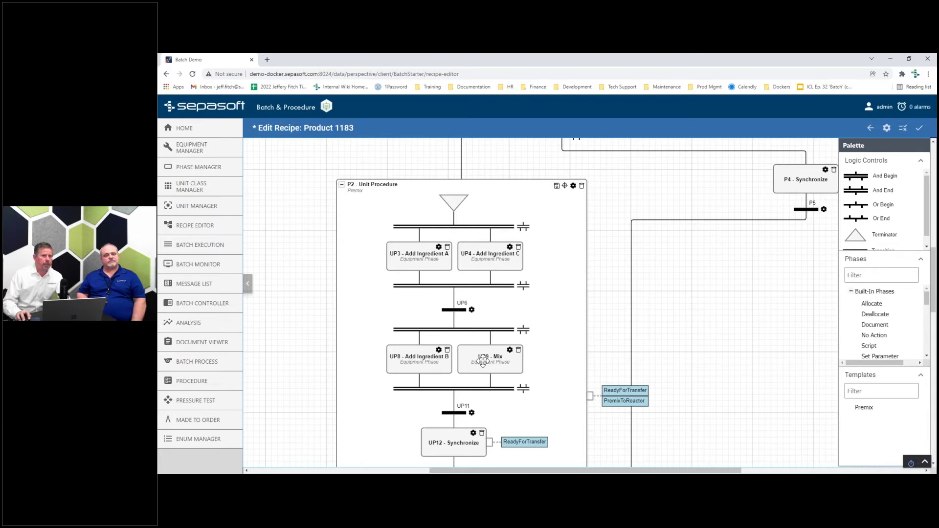
pyautogui.click(472, 311)
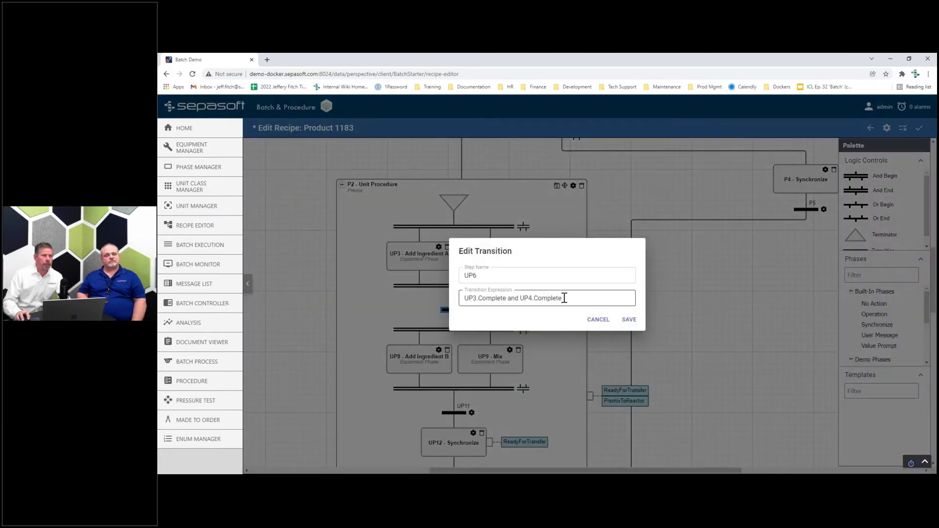
pyautogui.click(564, 298)
pyautogui.write('a')
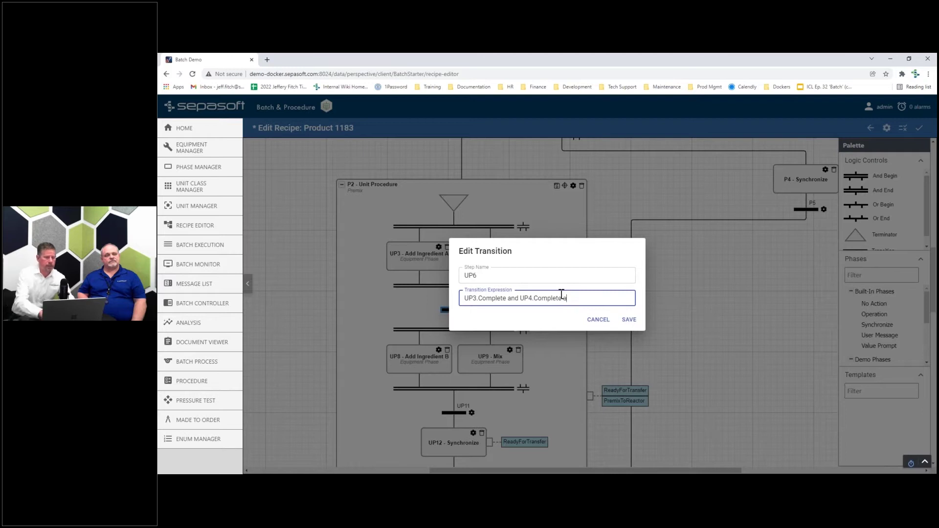
pyautogui.write('nd')
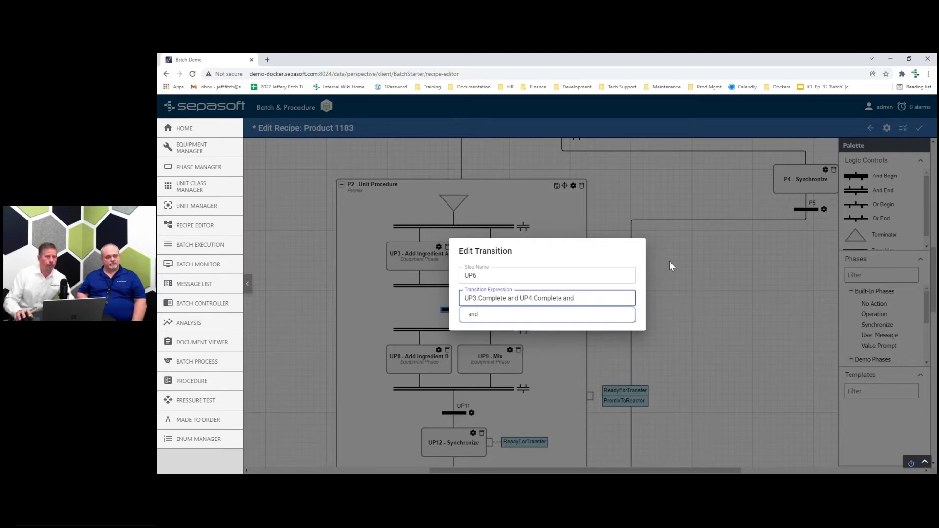
pyautogui.click(518, 317)
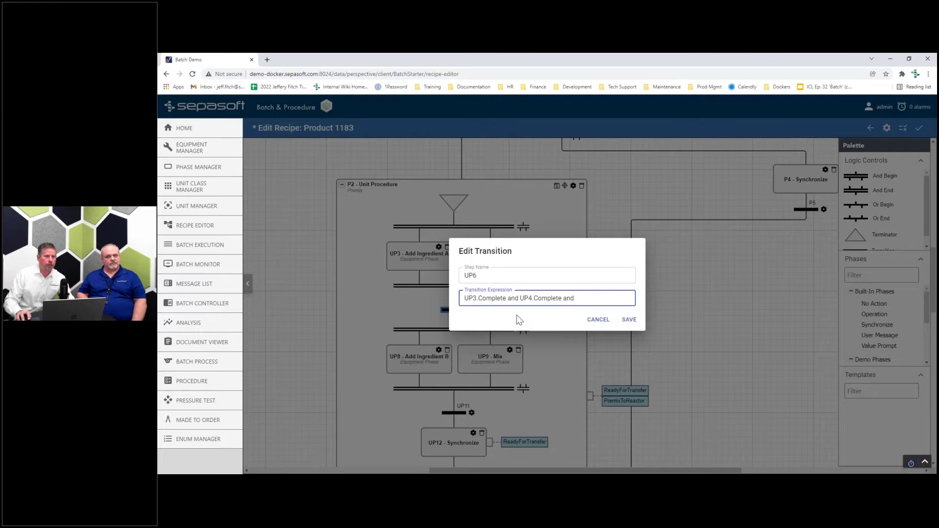
pyautogui.write('UP')
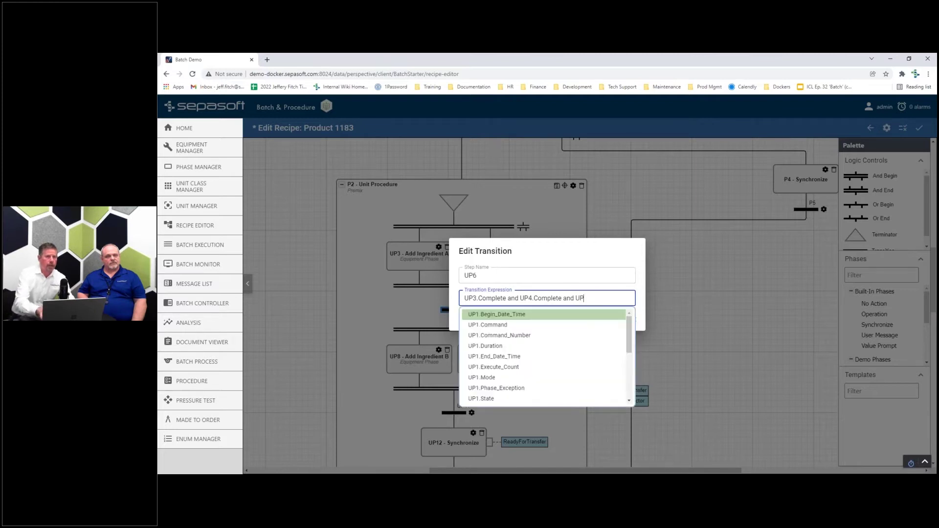
pyautogui.press('BackSpace')
pyautogui.press('BackSpace')
pyautogui.press('BackSpace')
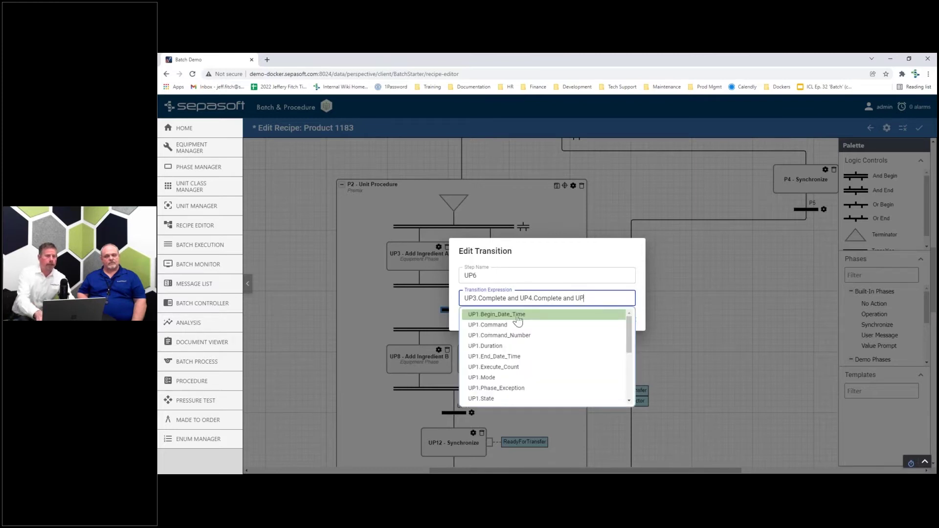
pyautogui.press('BackSpace')
pyautogui.press('BackSpace')
pyautogui.press('BackSpace')
pyautogui.press('BackSpace')
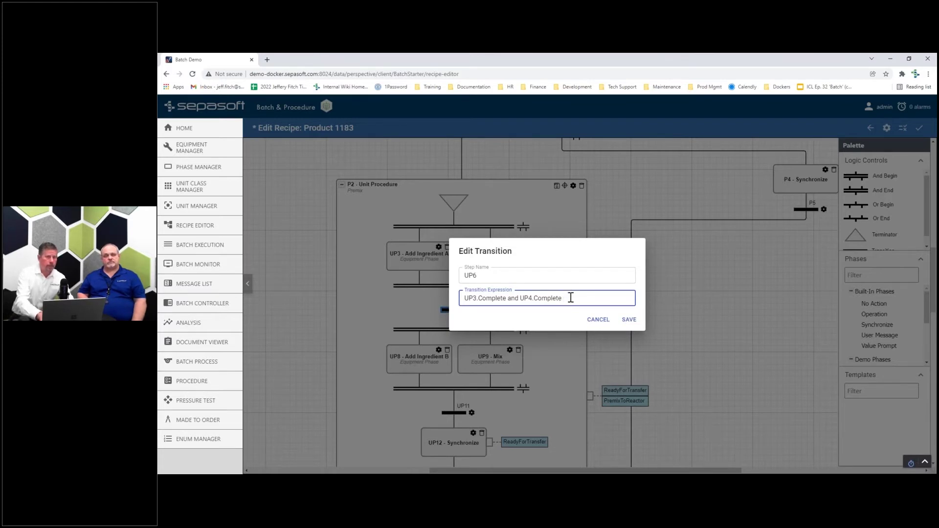
pyautogui.write('>')
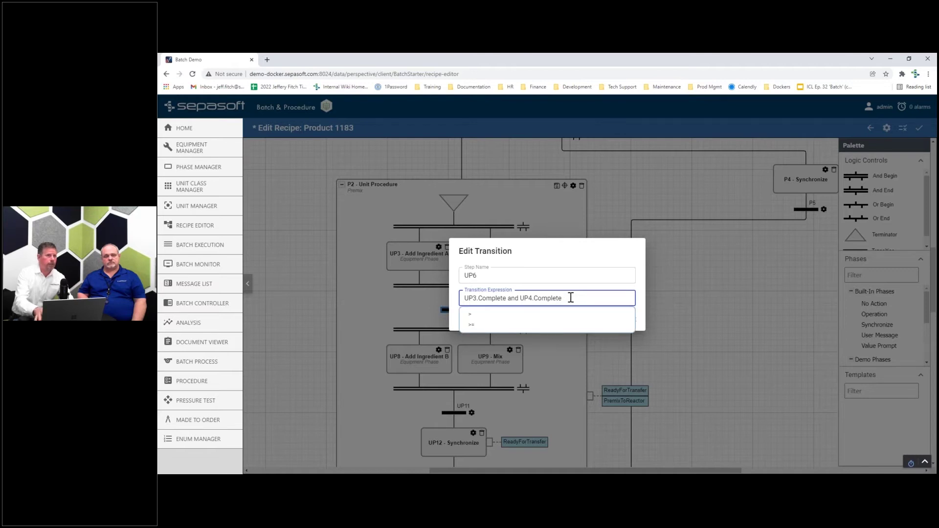
pyautogui.press('Escape')
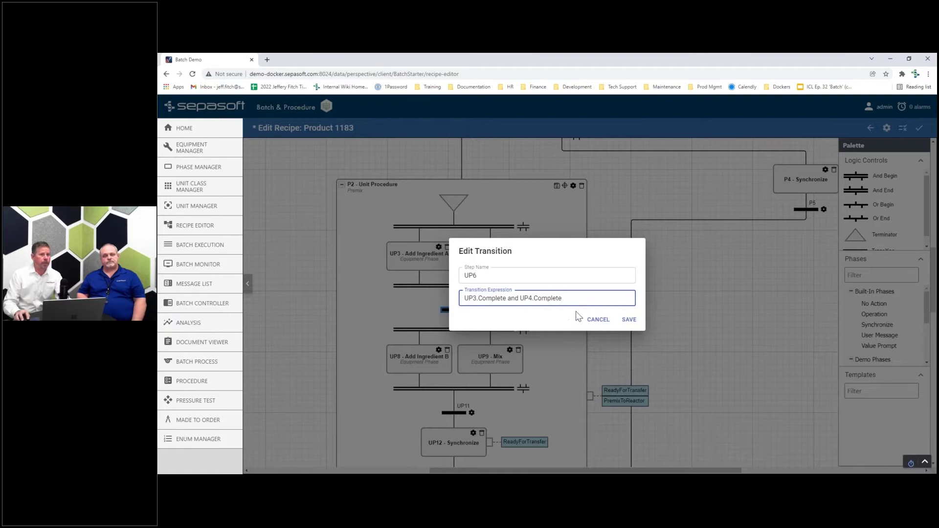
pyautogui.click(591, 323)
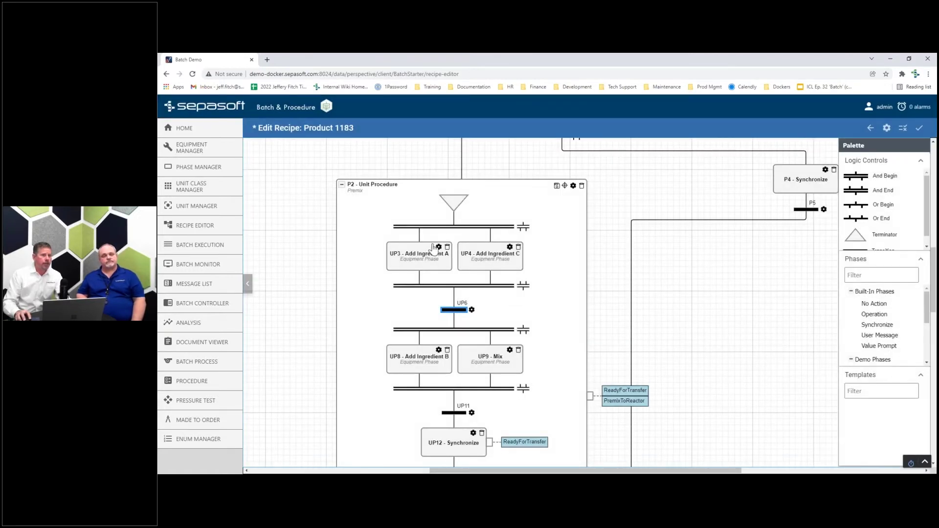
pyautogui.click(439, 248)
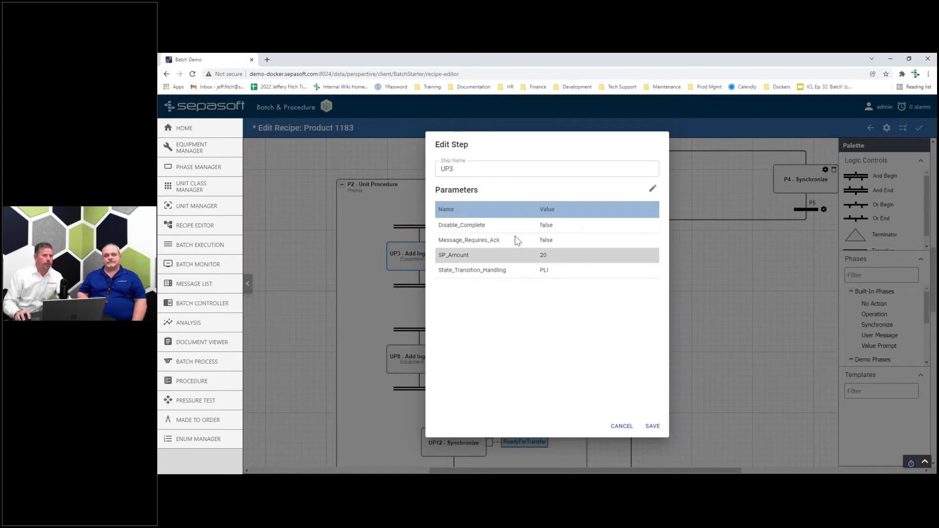
pyautogui.click(621, 430)
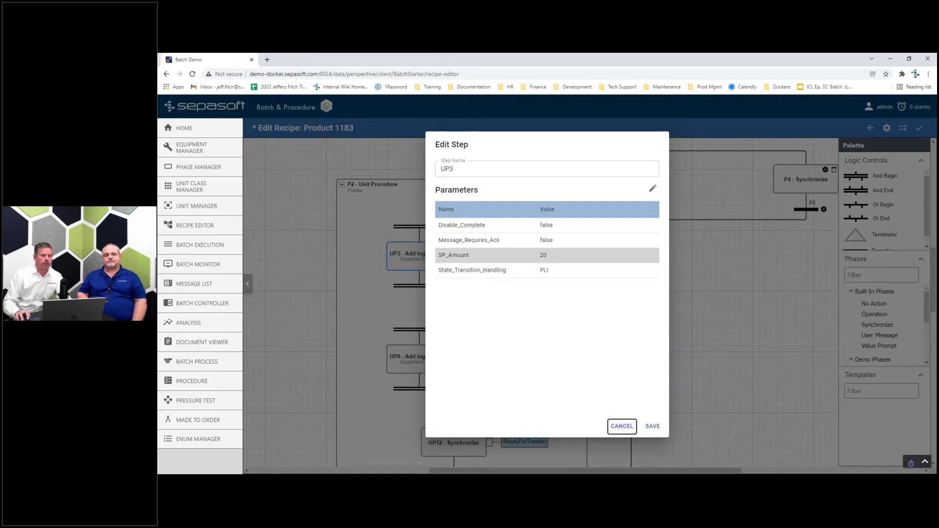
# - Zoom and pan the recipe canvas to bring UP12 - Synchronize into view
pyautogui.scroll(-2, 583, 372)
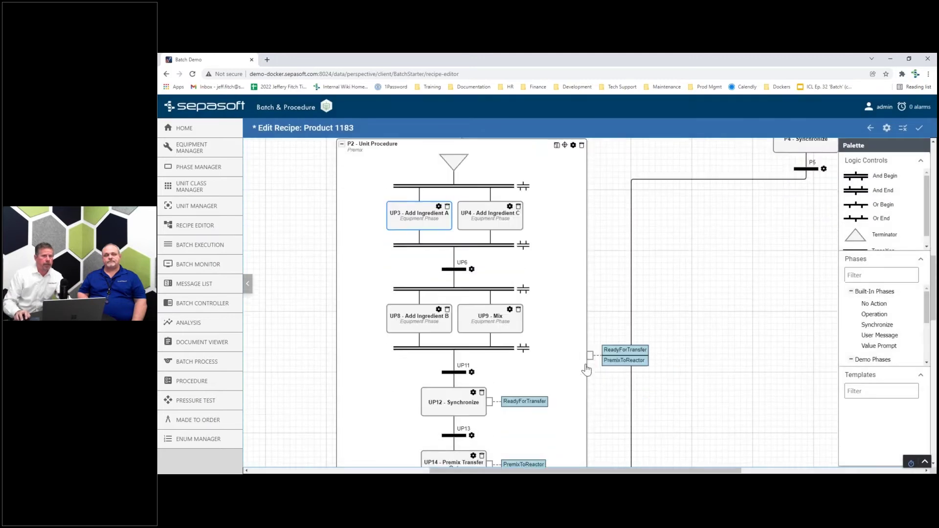
pyautogui.scroll(-1, 586, 370)
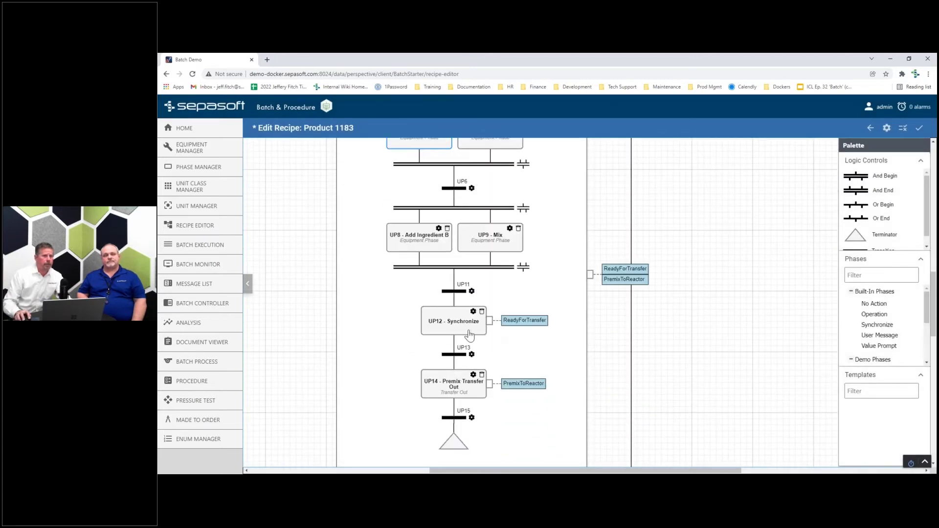
pyautogui.scroll(-1, 582, 364)
pyautogui.scroll(5, 683, 357)
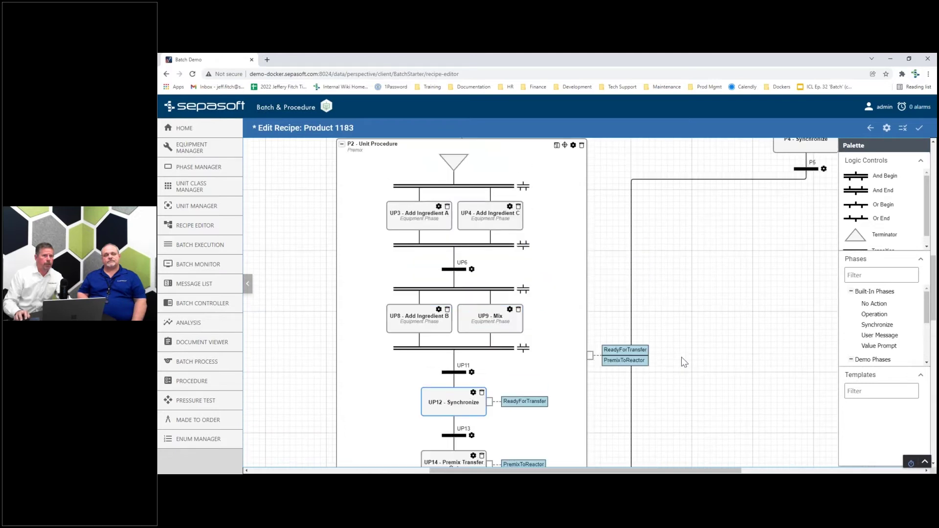
pyautogui.moveTo(785, 309); pyautogui.dragTo(703, 241)
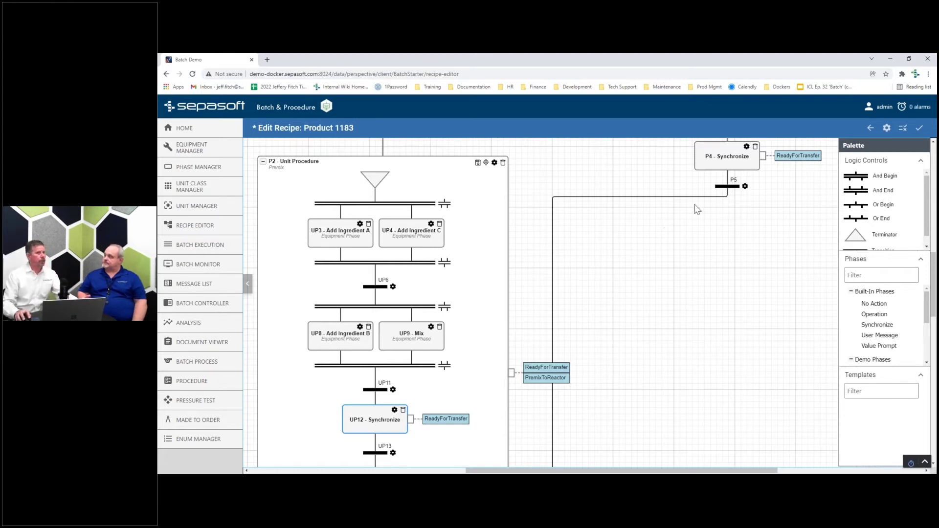
# - Zoom out and reposition the canvas until the whole P2 Unit Procedure fits
pyautogui.scroll(3, 697, 334)
pyautogui.scroll(-5, 697, 334)
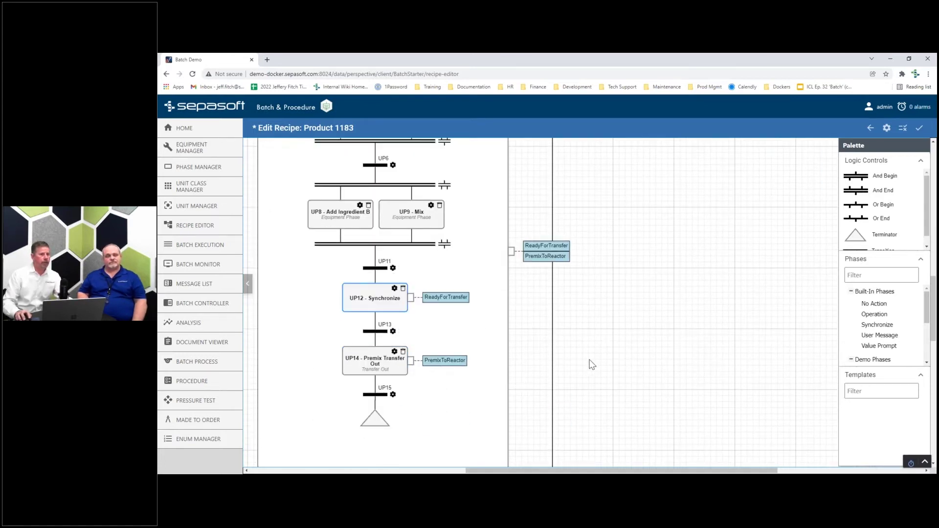
pyautogui.scroll(-3, 593, 362)
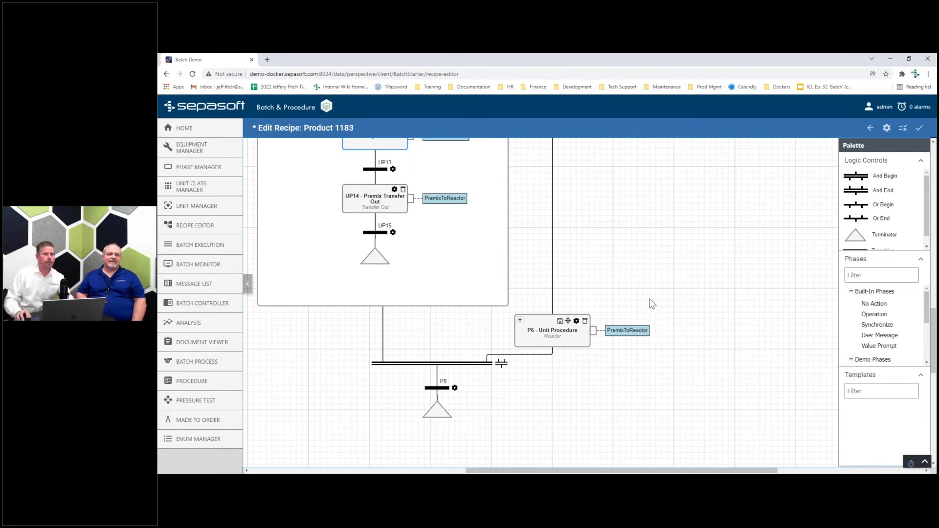
pyautogui.scroll(-3, 595, 311)
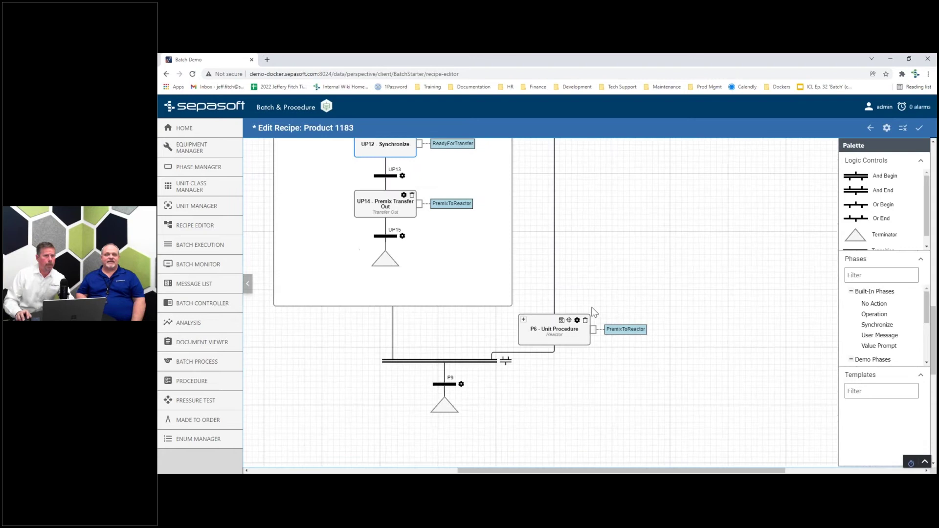
pyautogui.scroll(-3, 597, 313)
pyautogui.moveTo(639, 270); pyautogui.dragTo(604, 403)
pyautogui.scroll(2, 644, 411)
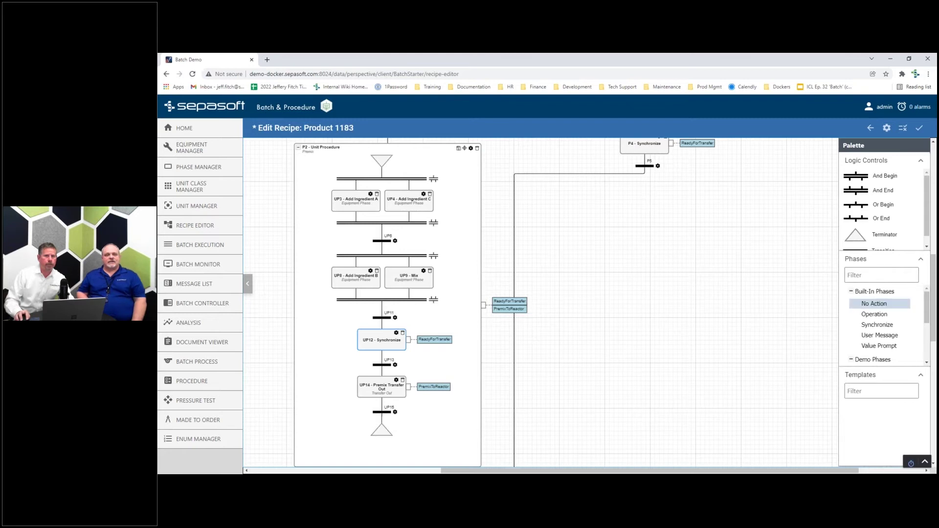
pyautogui.moveTo(874, 303); pyautogui.dragTo(669, 251)
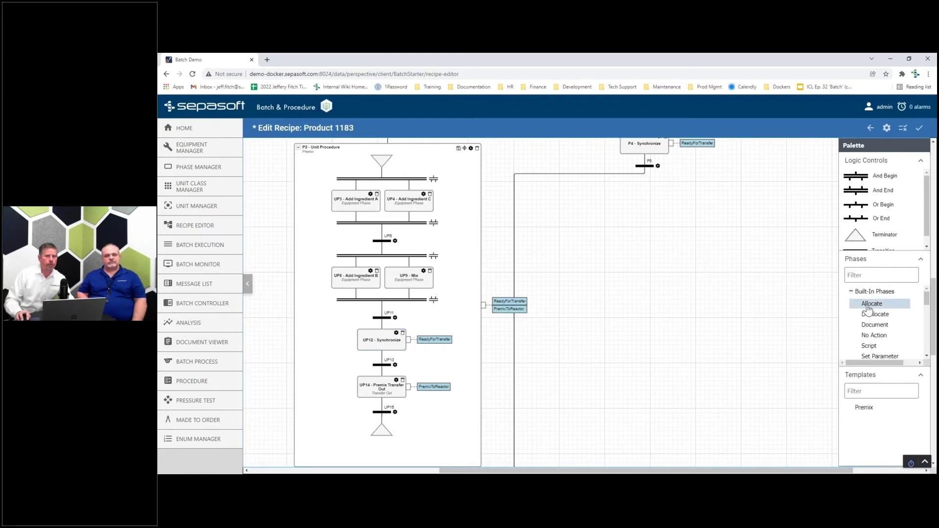
pyautogui.moveTo(870, 308); pyautogui.dragTo(465, 250)
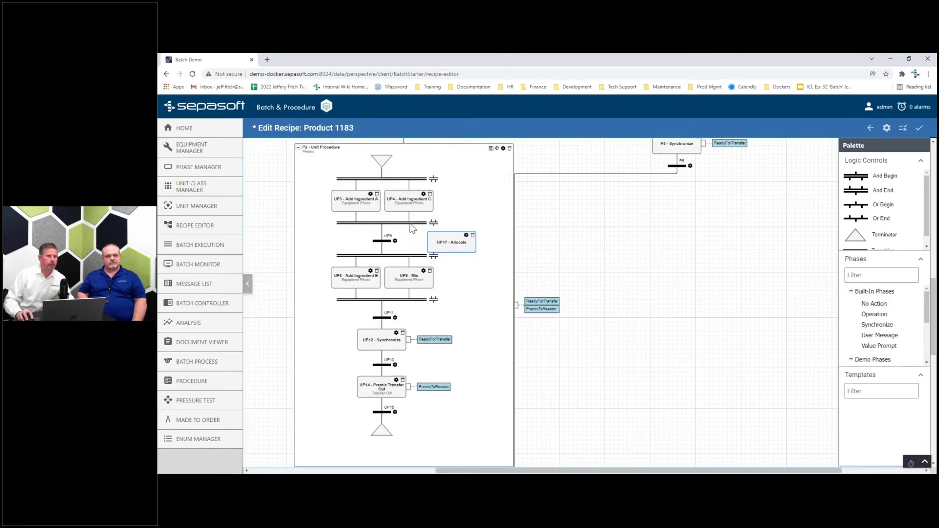
pyautogui.moveTo(410, 224)
pyautogui.mouseDown()
pyautogui.moveTo(428, 225)
pyautogui.moveTo(417, 221)
pyautogui.mouseUp()
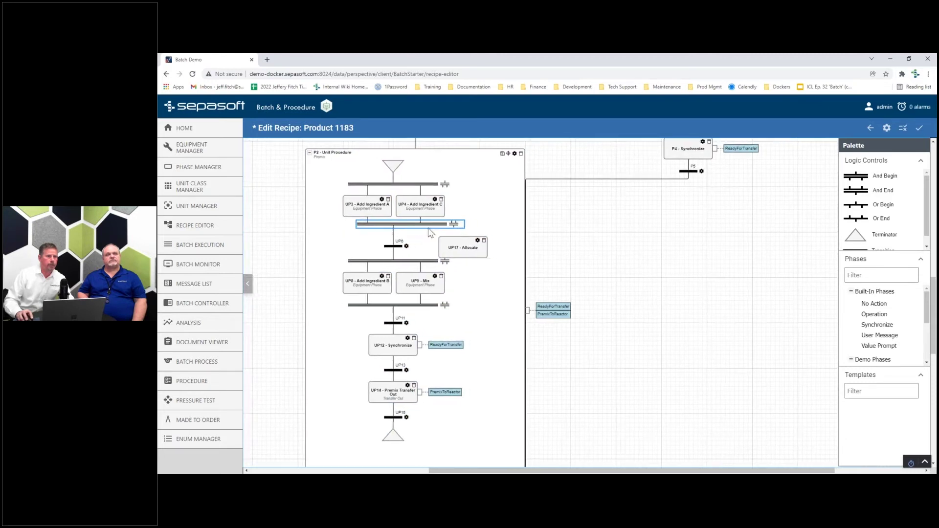
pyautogui.moveTo(429, 230); pyautogui.dragTo(427, 224)
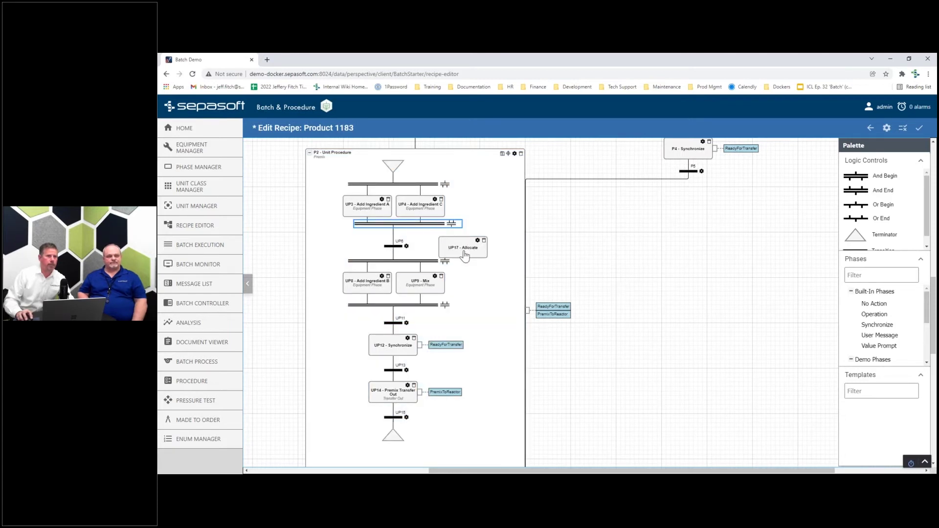
pyautogui.moveTo(465, 254); pyautogui.dragTo(483, 215)
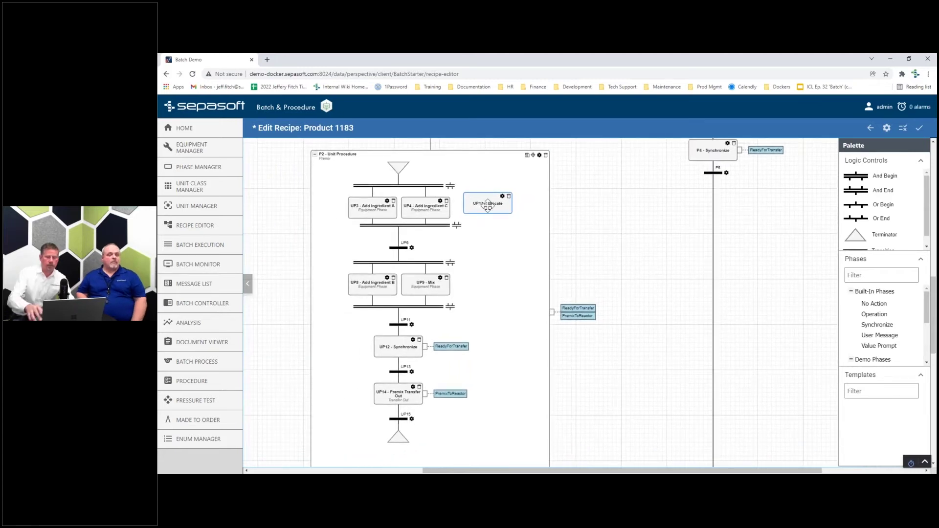
# - Delete the UP17 - Allocate step, then leave the editor discarding unsaved changes
pyautogui.press('Delete')
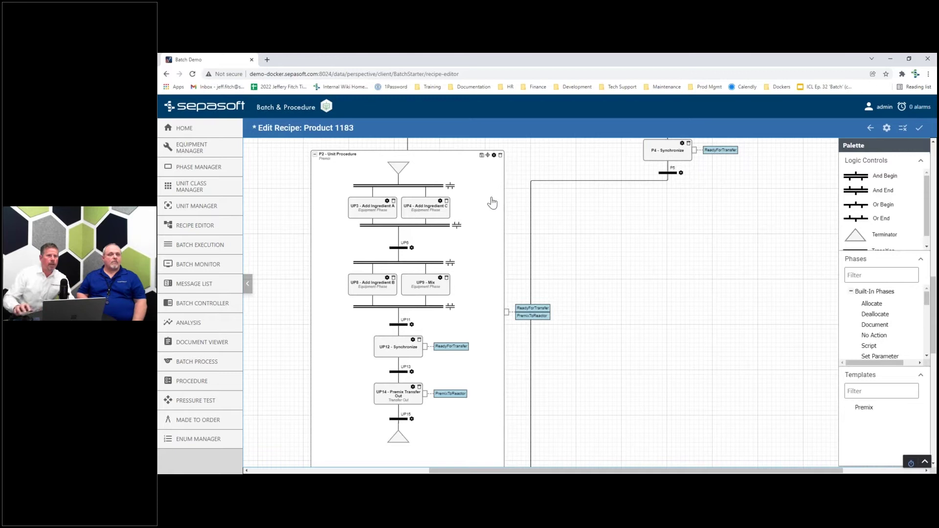
pyautogui.click(870, 129)
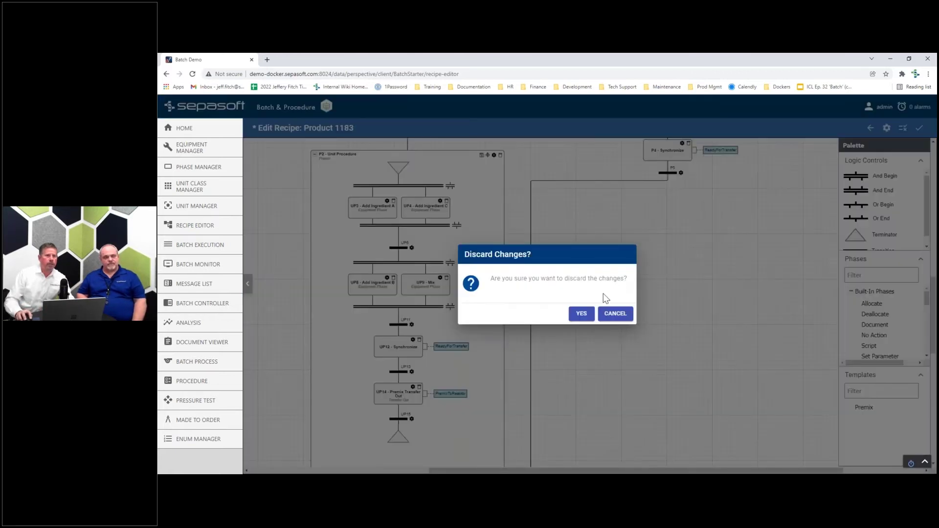
pyautogui.click(579, 314)
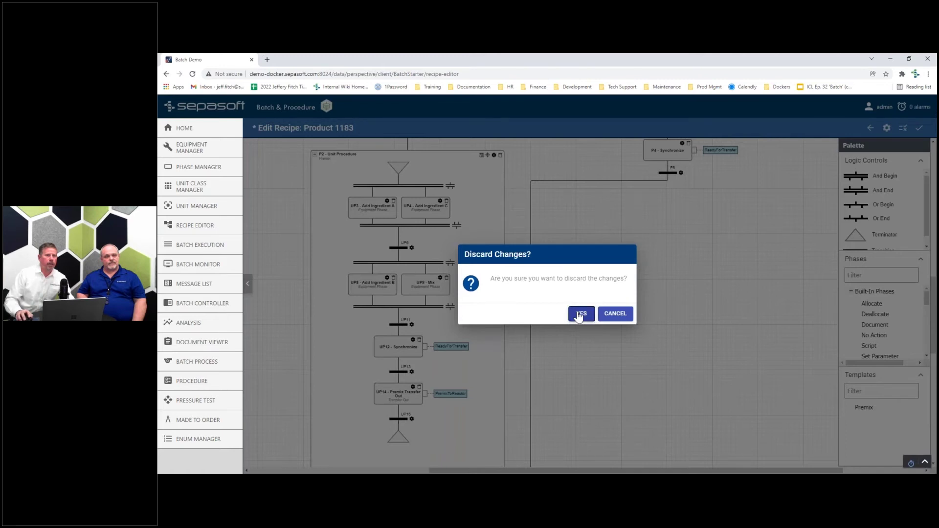
pyautogui.click(316, 269)
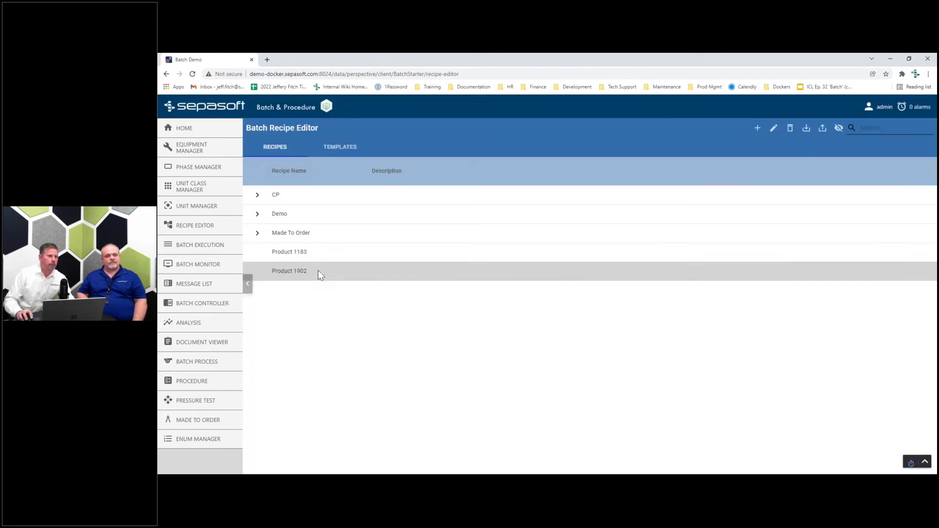
pyautogui.click(773, 128)
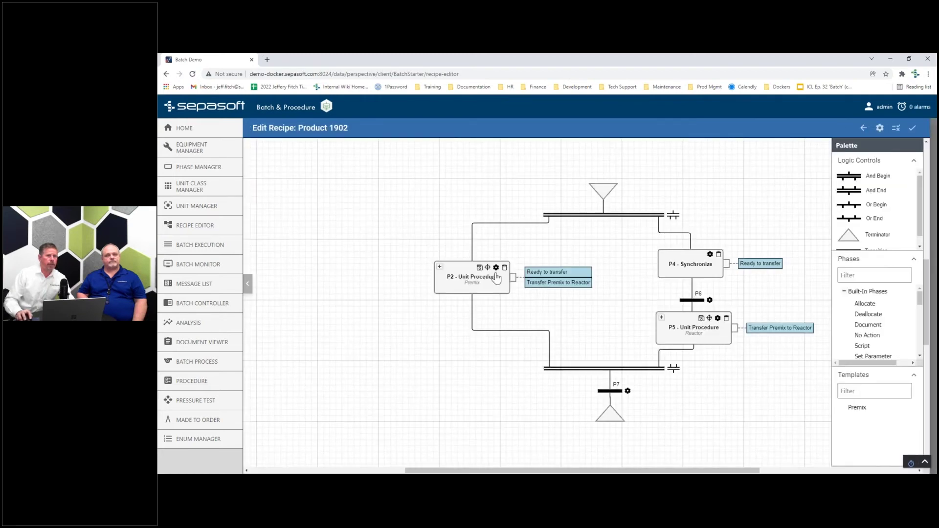
pyautogui.click(440, 266)
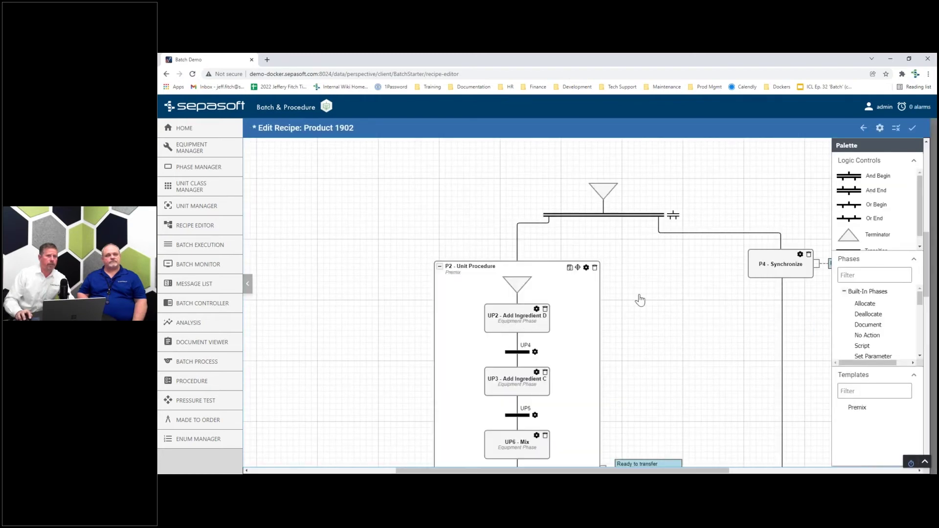
pyautogui.click(863, 128)
pyautogui.click(586, 317)
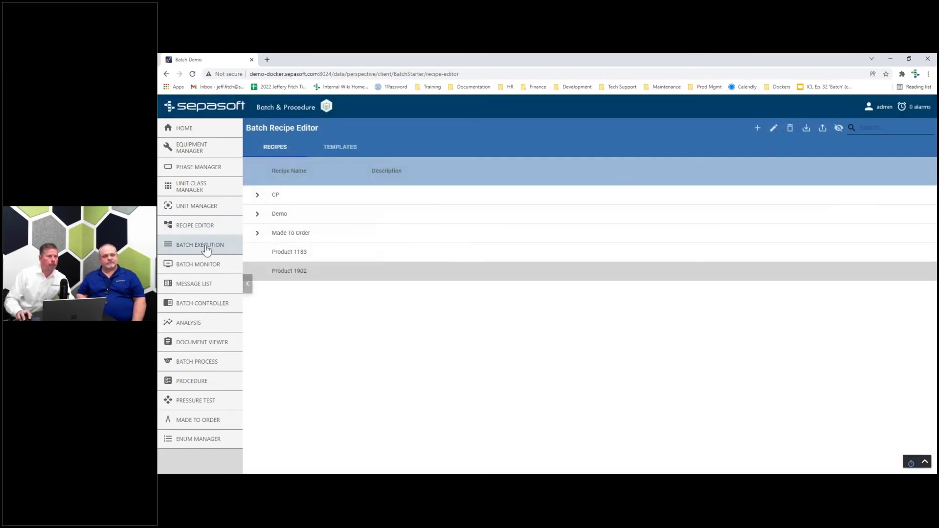
pyautogui.click(226, 241)
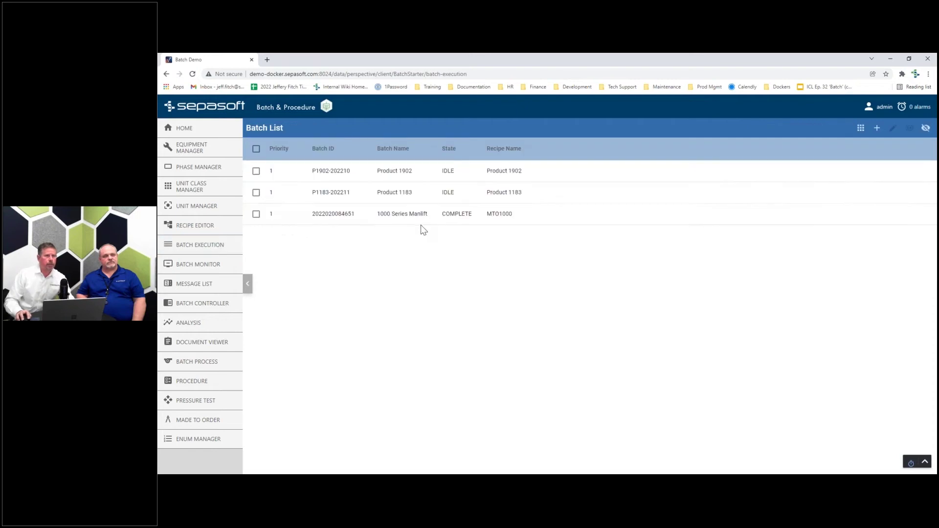
pyautogui.click(458, 174)
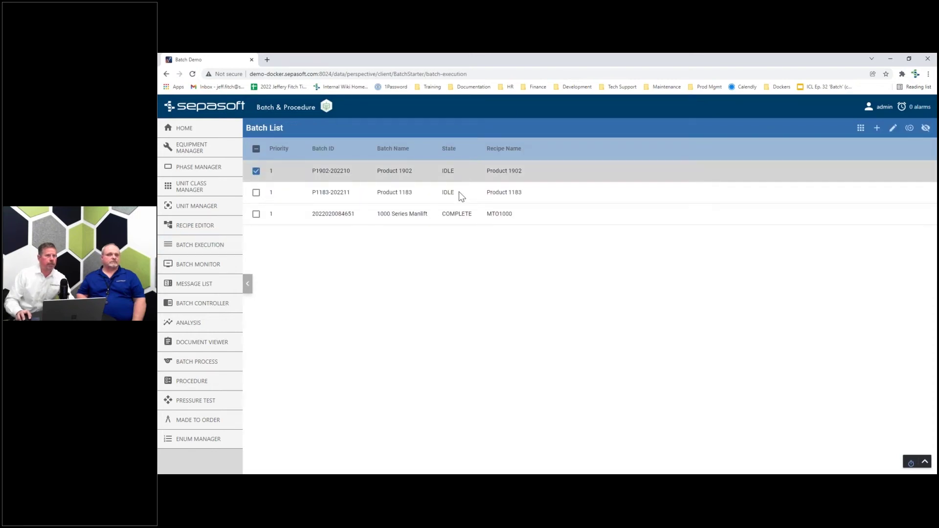
pyautogui.click(459, 191)
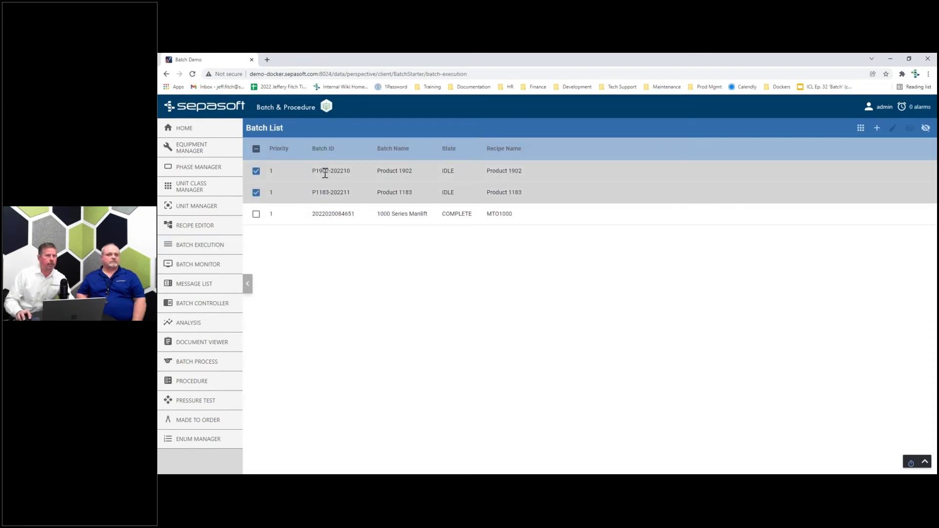
pyautogui.click(452, 177)
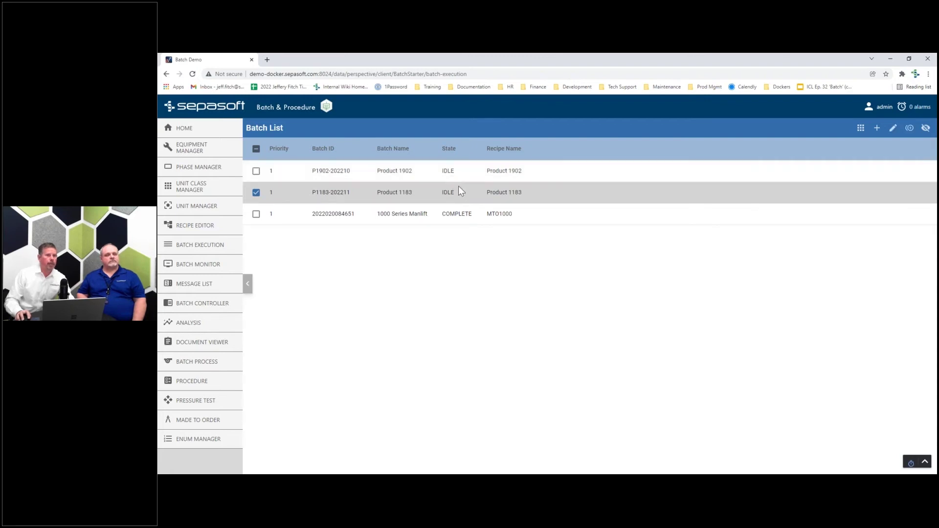
pyautogui.click(894, 129)
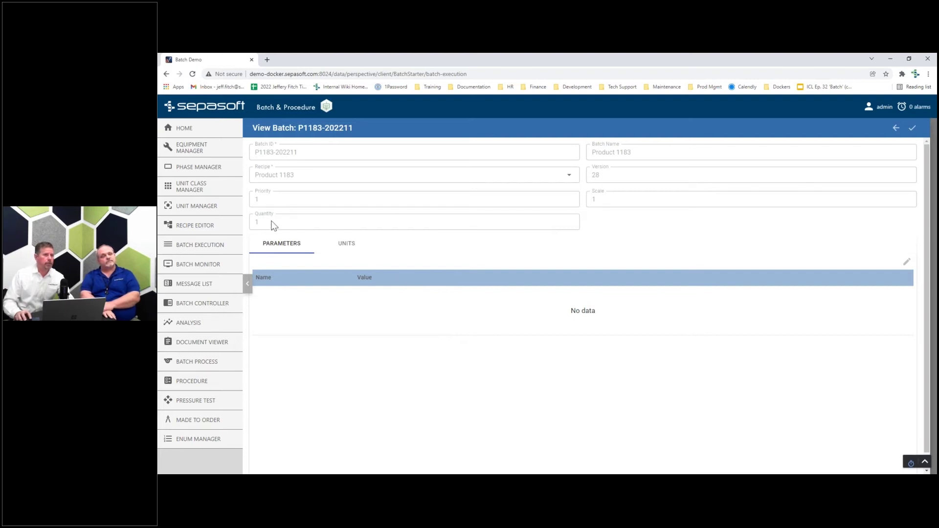
pyautogui.click(354, 247)
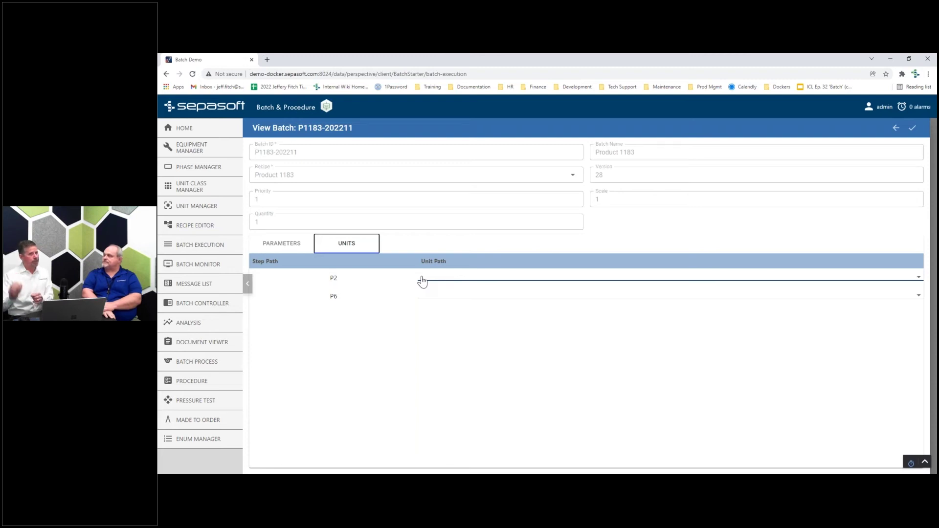
pyautogui.click(423, 282)
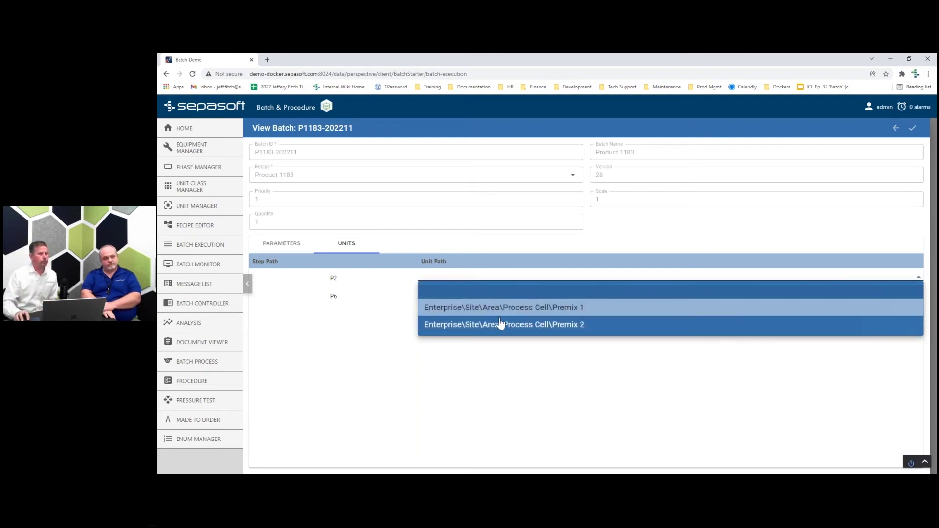
pyautogui.click(446, 298)
pyautogui.click(447, 293)
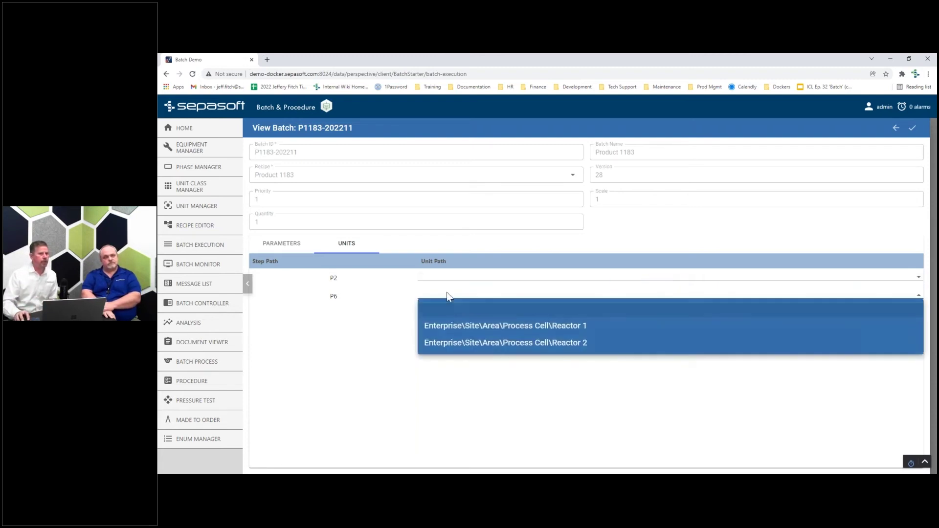
pyautogui.click(403, 302)
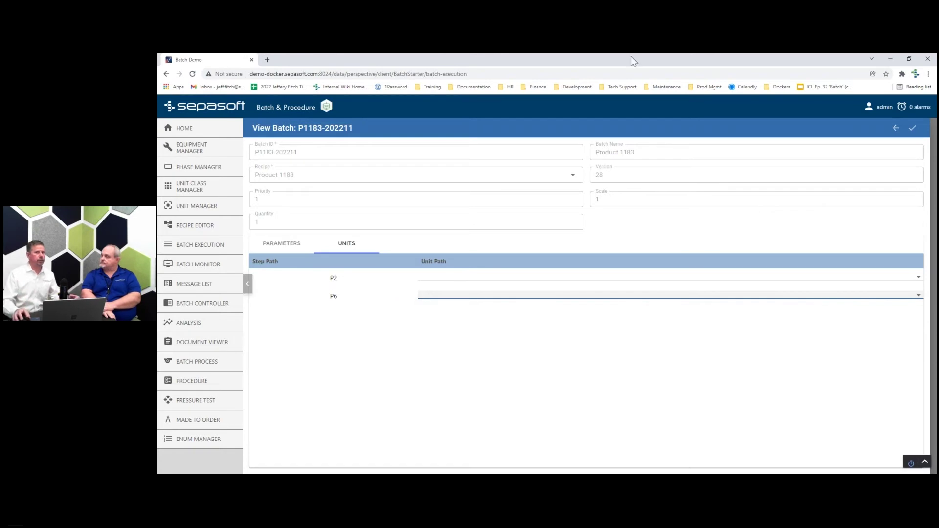
pyautogui.click(897, 127)
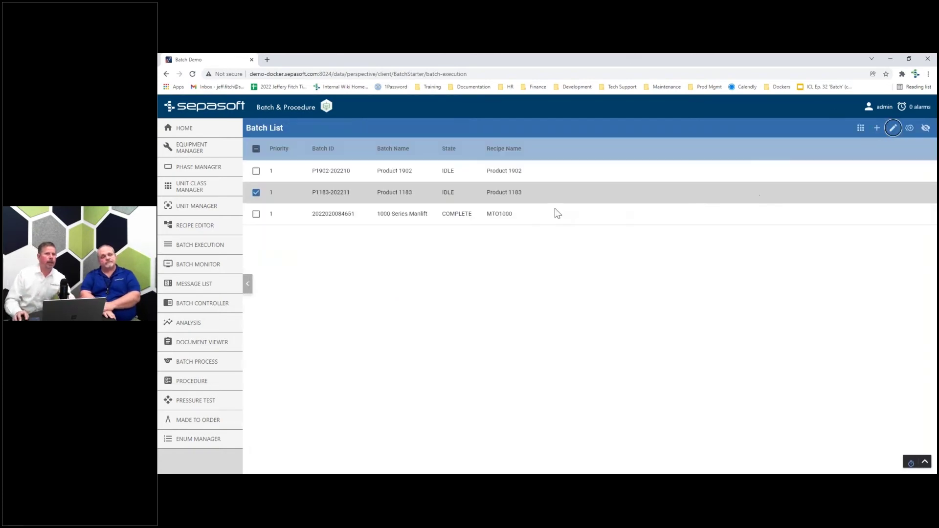
pyautogui.click(451, 175)
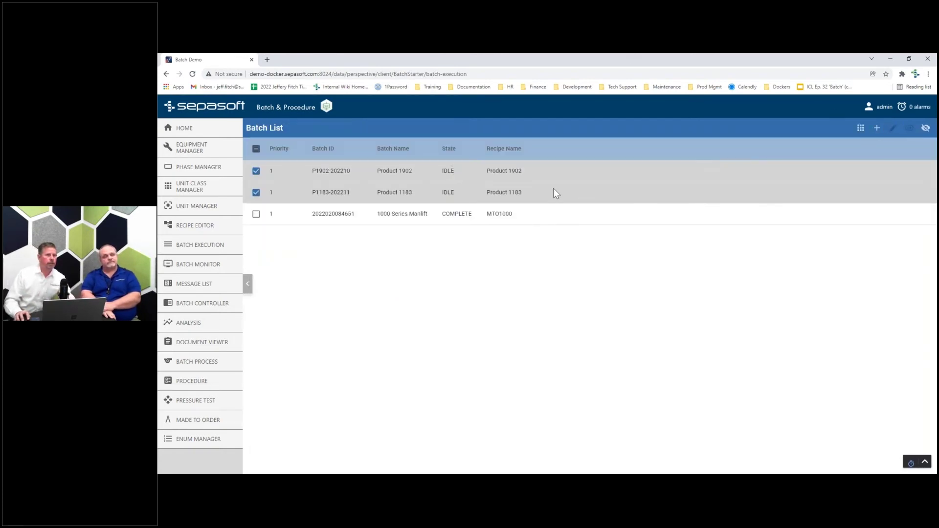
pyautogui.click(860, 128)
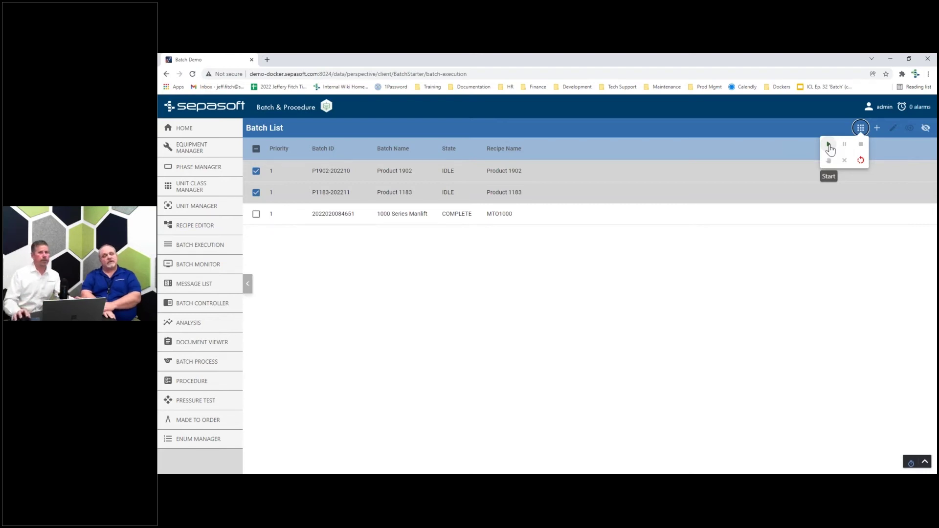
pyautogui.click(829, 145)
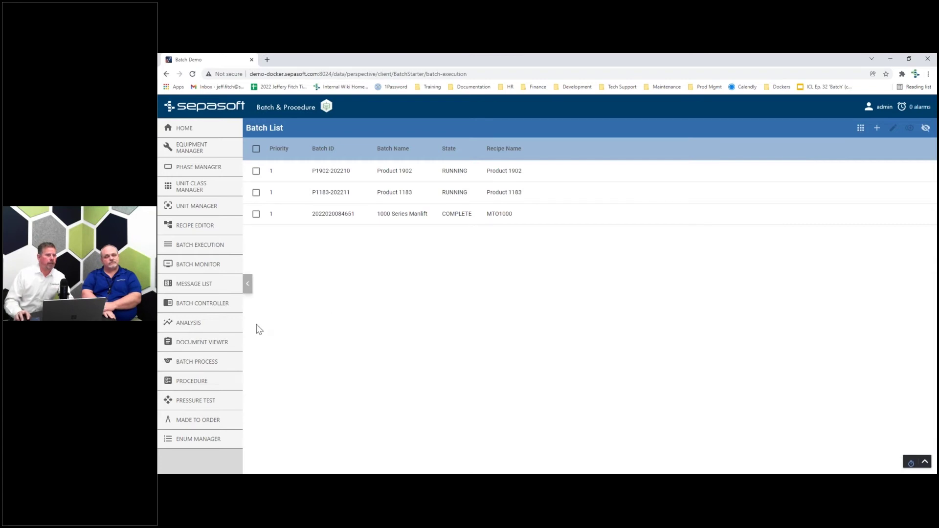
pyautogui.click(207, 367)
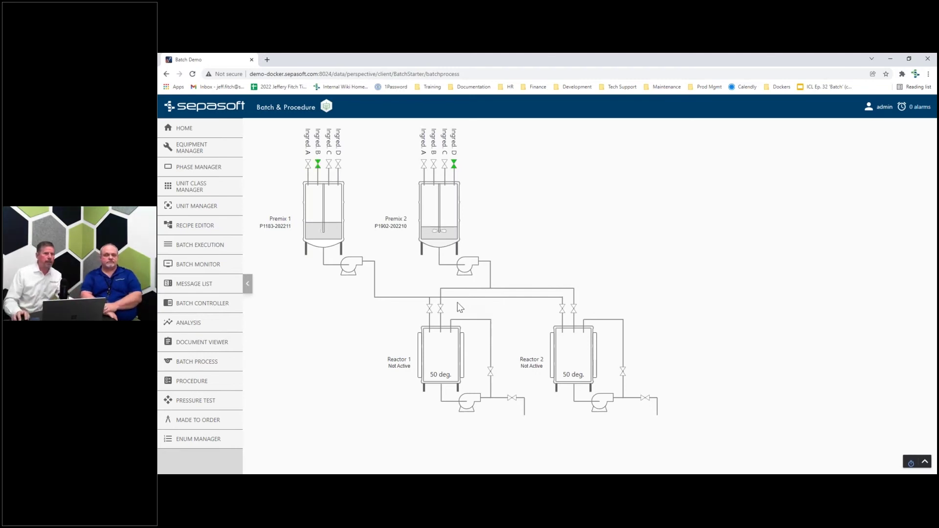
pyautogui.click(208, 264)
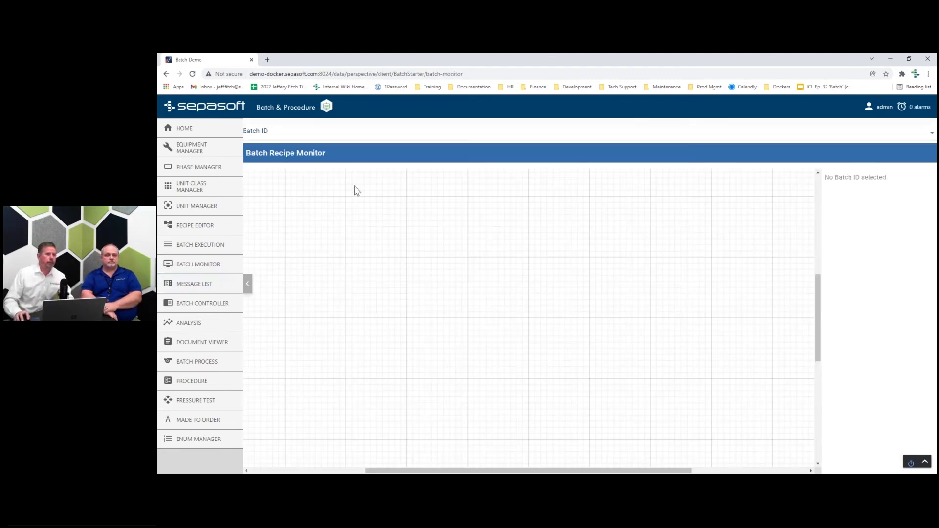
pyautogui.click(374, 138)
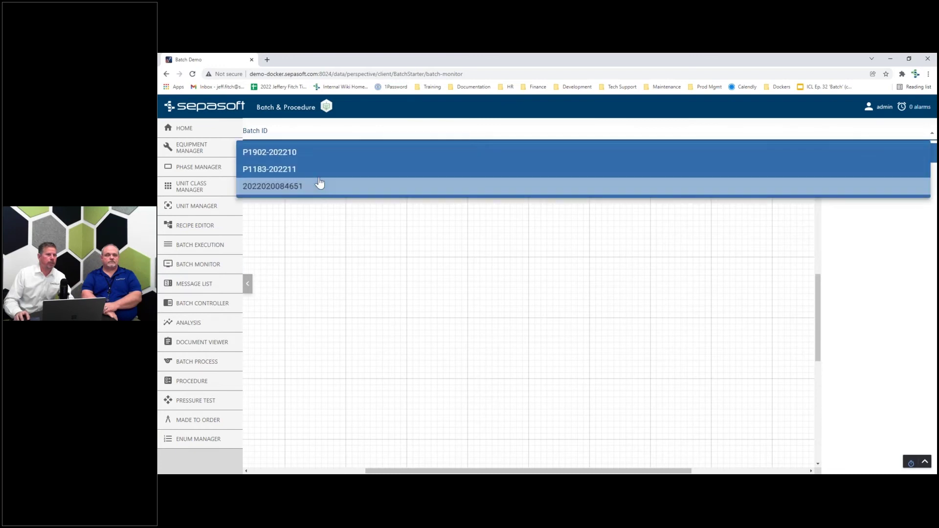
pyautogui.click(301, 153)
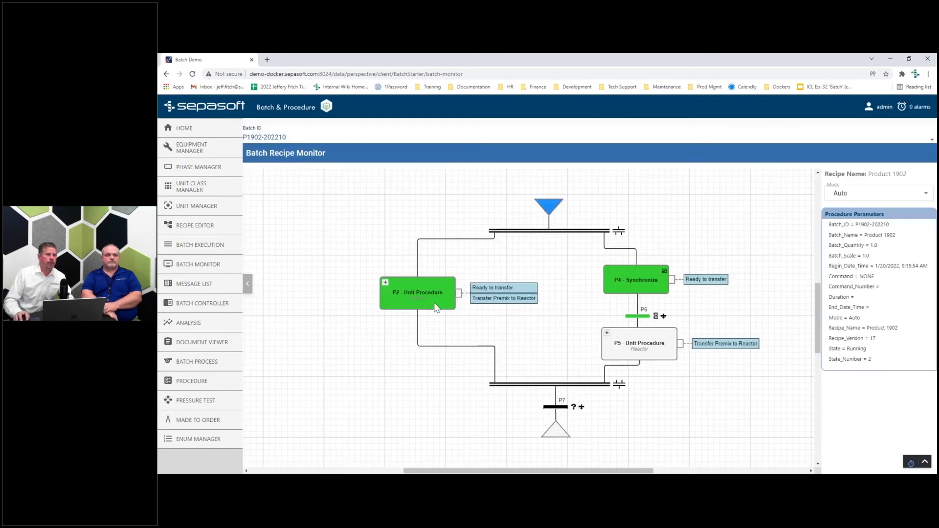
pyautogui.click(634, 317)
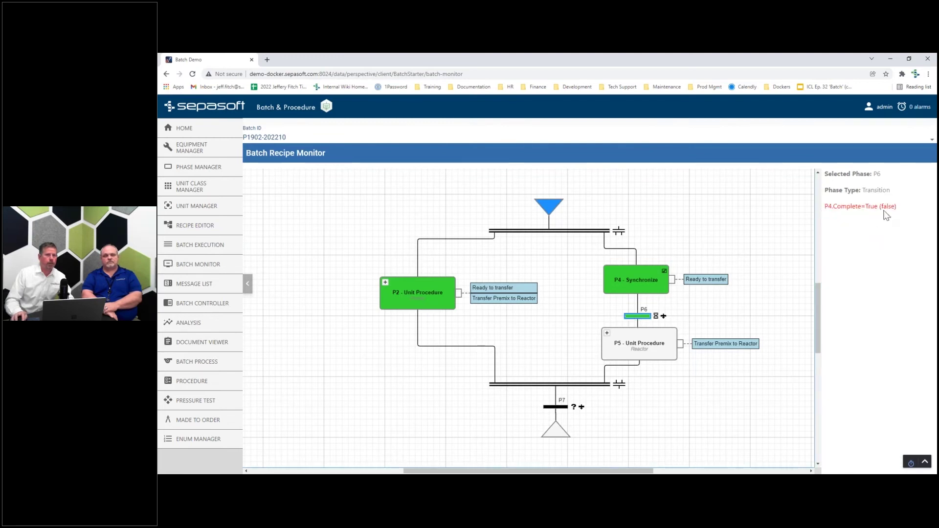
pyautogui.click(386, 283)
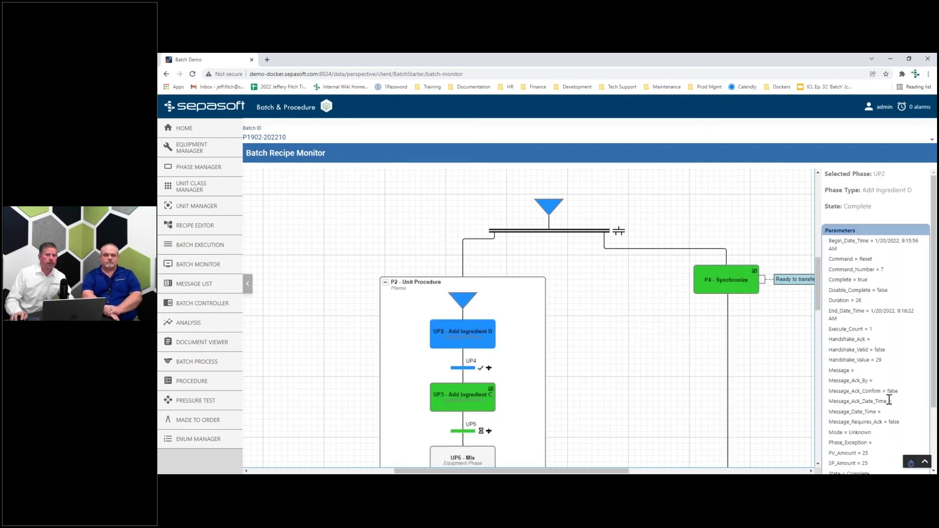
pyautogui.scroll(-3, 890, 403)
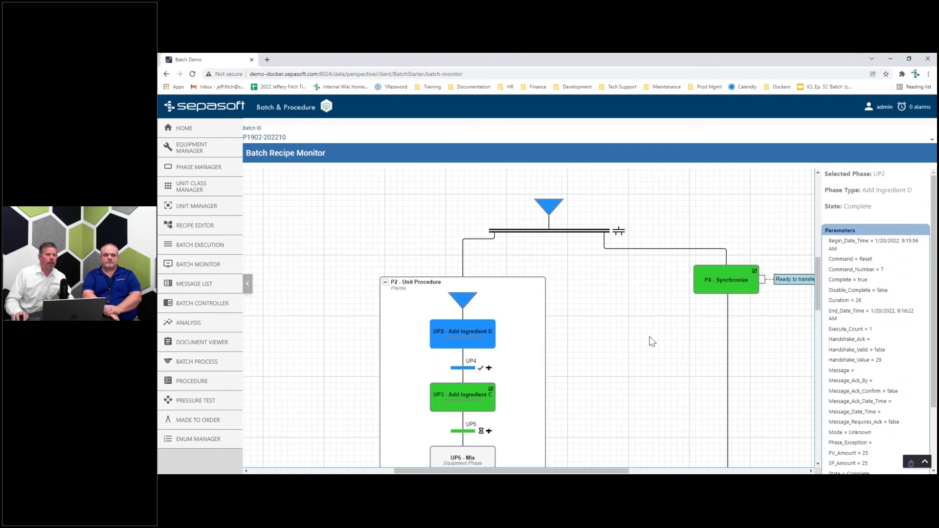
pyautogui.click(748, 302)
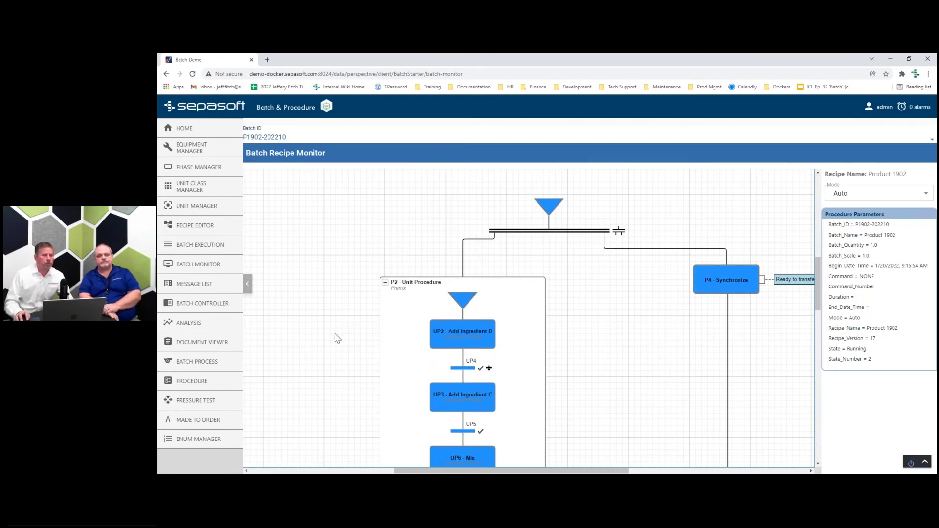
pyautogui.moveTo(335, 338); pyautogui.dragTo(312, 267)
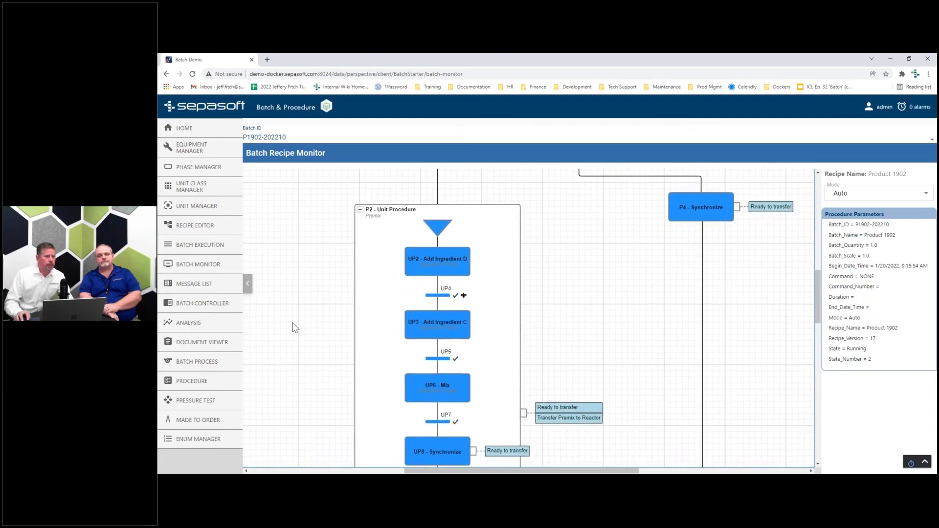
# - Return to the process diagram and watch both batches move into Reactors 1 and 2
pyautogui.click(214, 363)
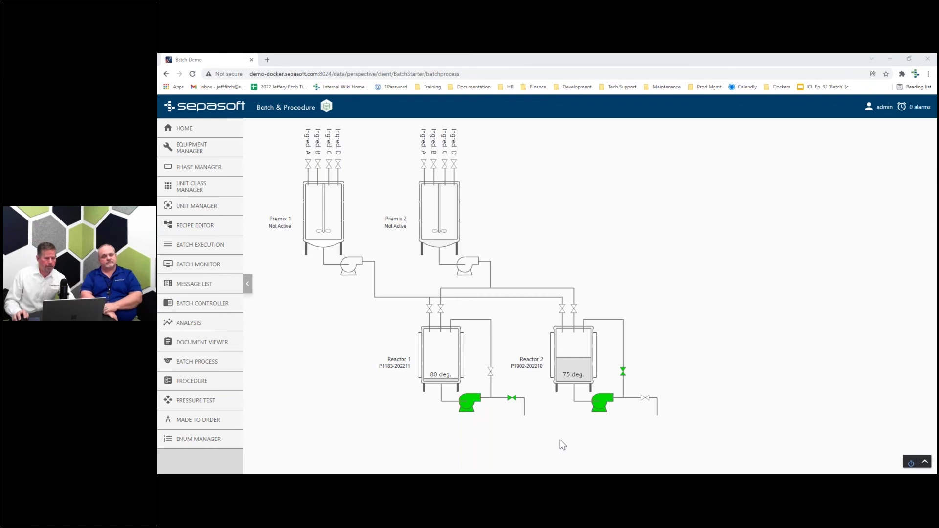
# - Switch to Notepad++ showing SampleEBR.json, Steps from Add Ingredient A to Premix Transfer Out
pyautogui.hotkey('alt', 'Tab')
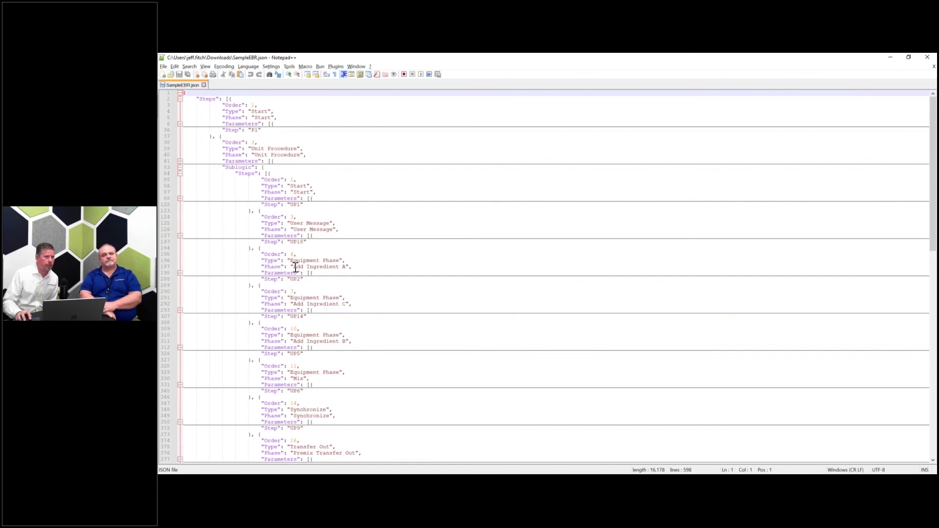
# - Expand the Add Ingredient A Parameters in SampleEBR.json and review Execute_Count, State and Unit_Path entries
pyautogui.click(180, 273)
pyautogui.scroll(-4, 388, 300)
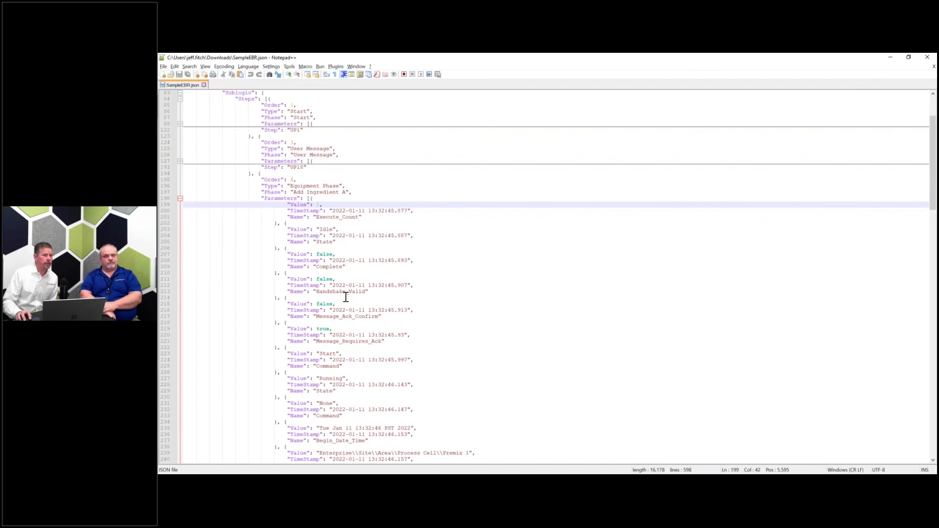
pyautogui.scroll(-7, 361, 361)
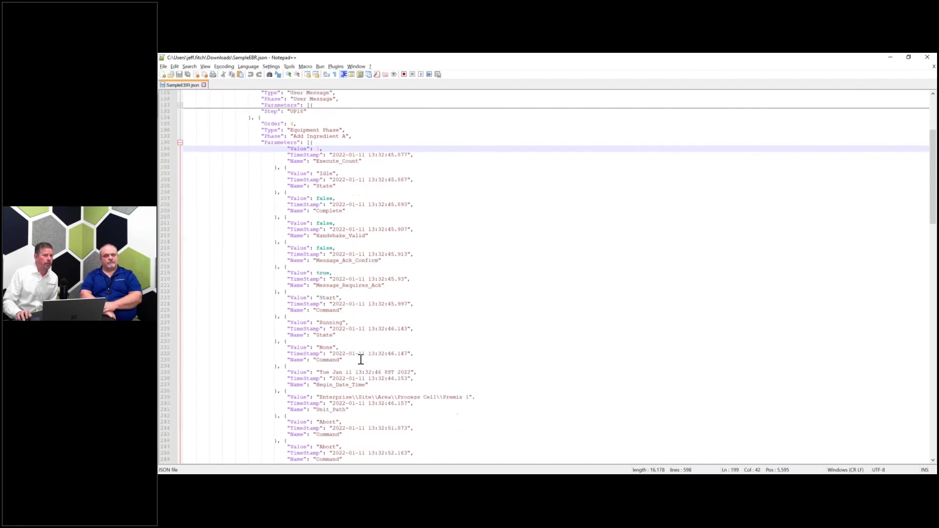
pyautogui.scroll(-2, 359, 359)
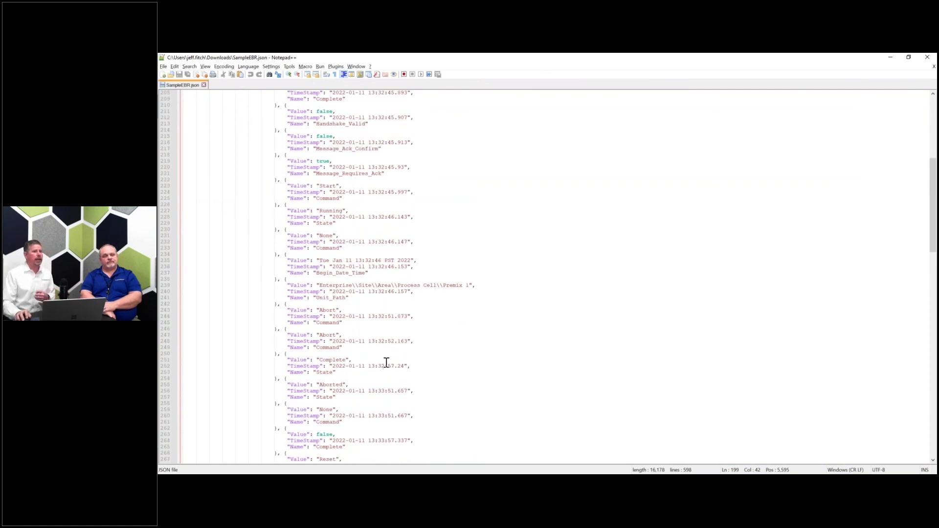
pyautogui.scroll(8, 385, 363)
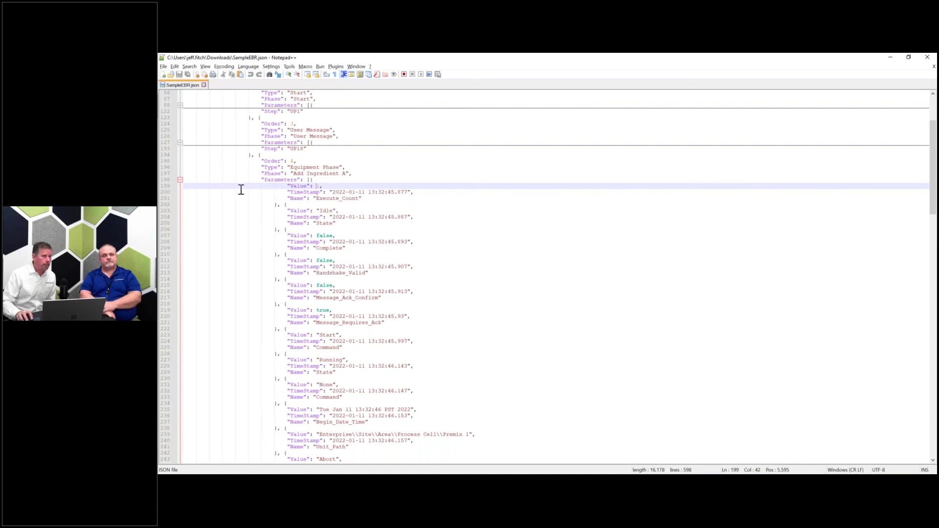
# - Collapse the Add Ingredient A Parameters block at line 198 back to the compact step list
pyautogui.click(180, 179)
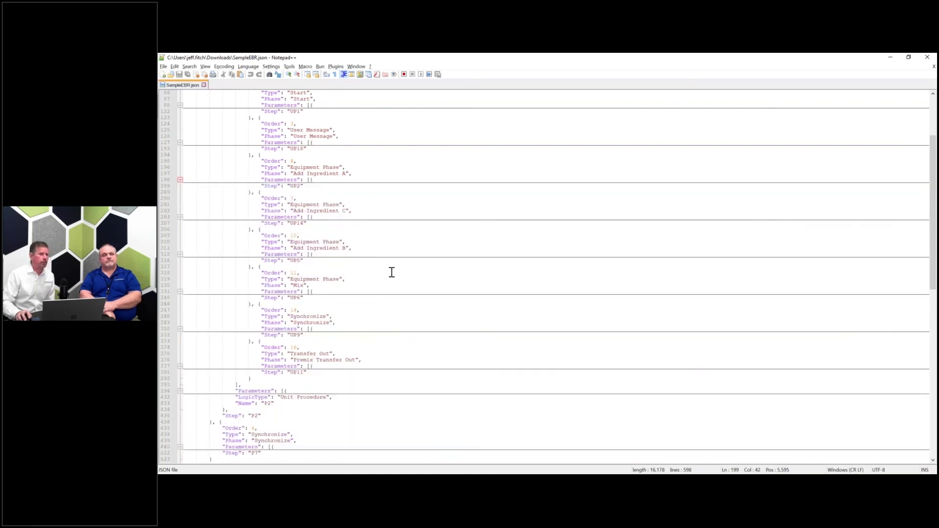
pyautogui.scroll(4, 391, 271)
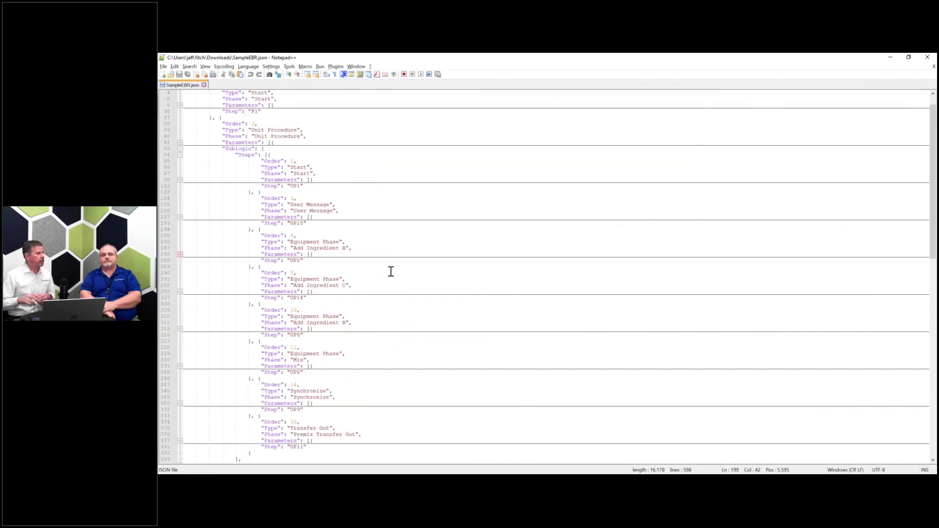